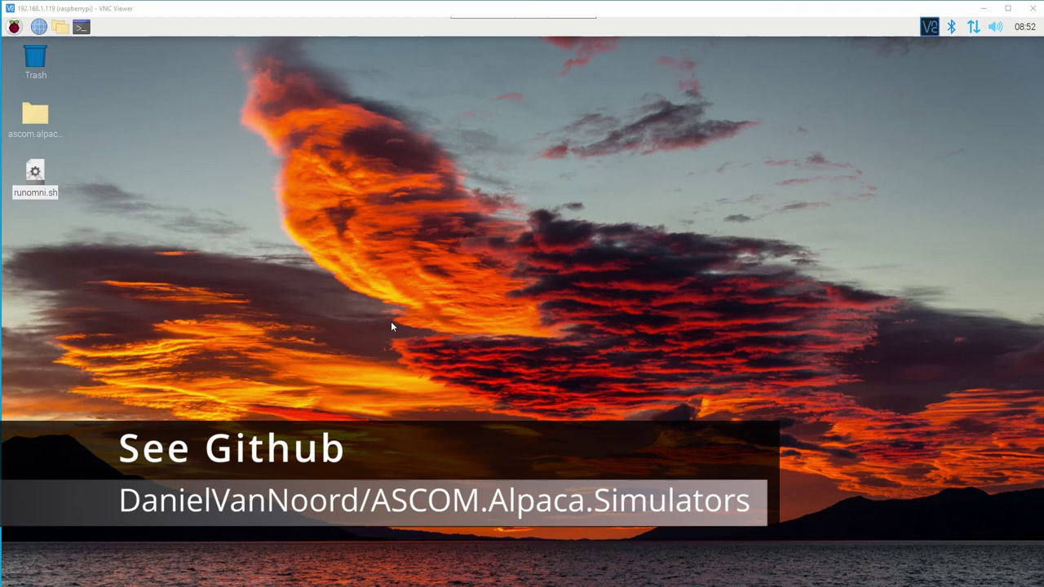
- Run the runomni.sh script on the Raspberry Pi desktop to launch the simulator in Chromium
left_click(296, 298)
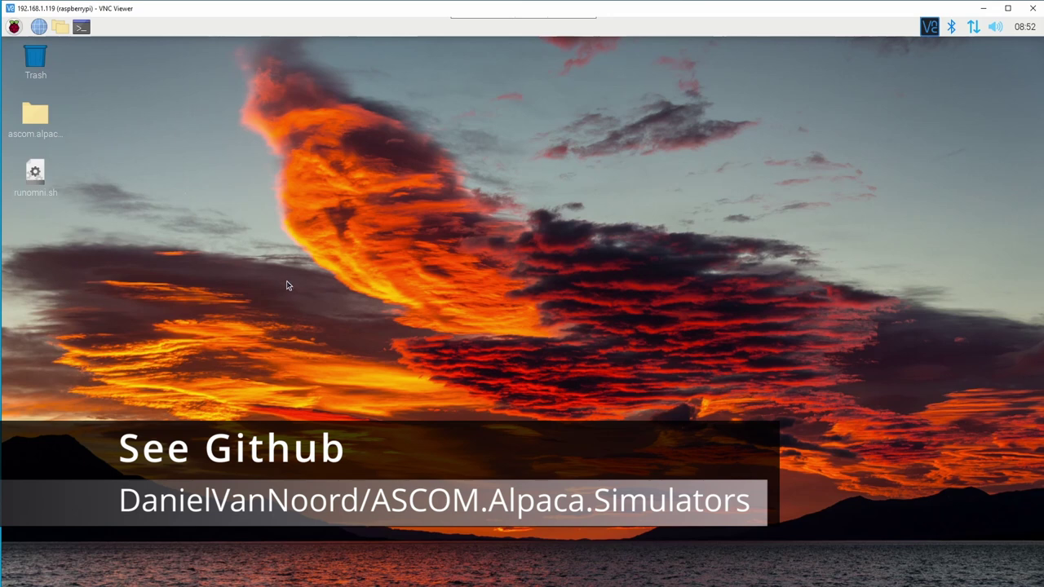
double_click(37, 174)
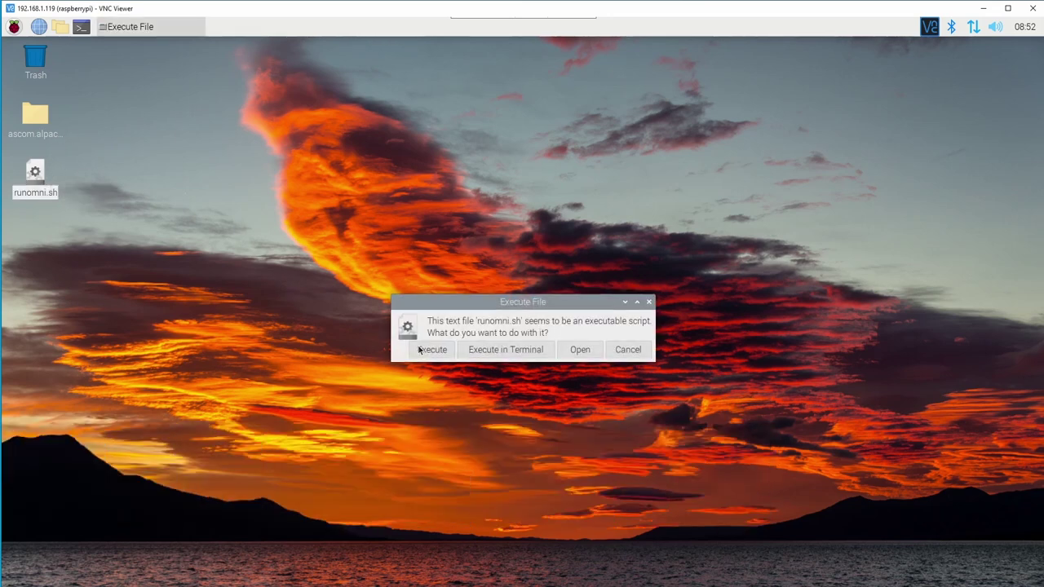
left_click(420, 350)
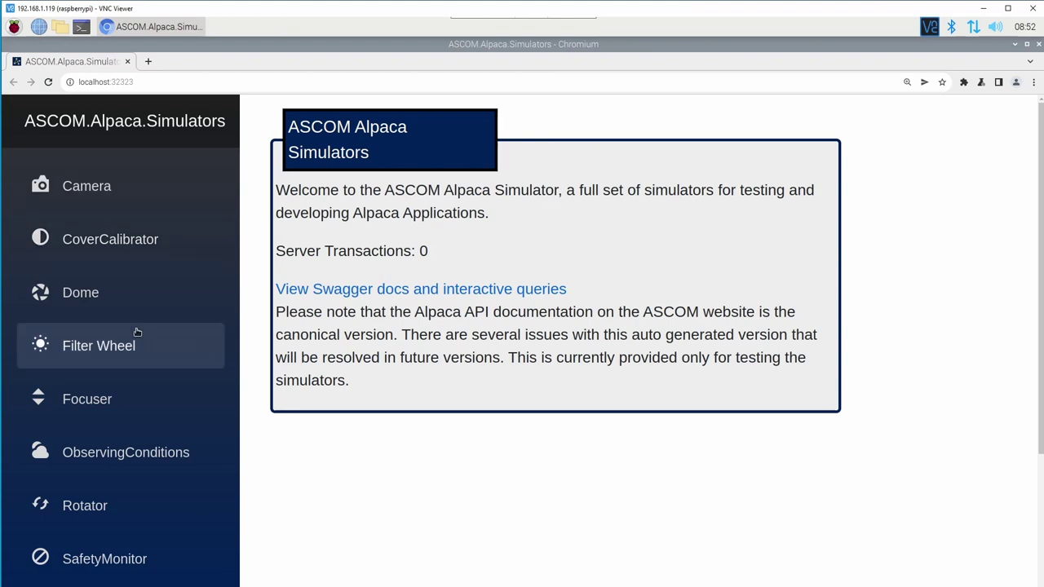
- View the Driver Setup page showing port 32323 and bound addresses such as 192.168.1.119
scroll(137, 332, "down", 3)
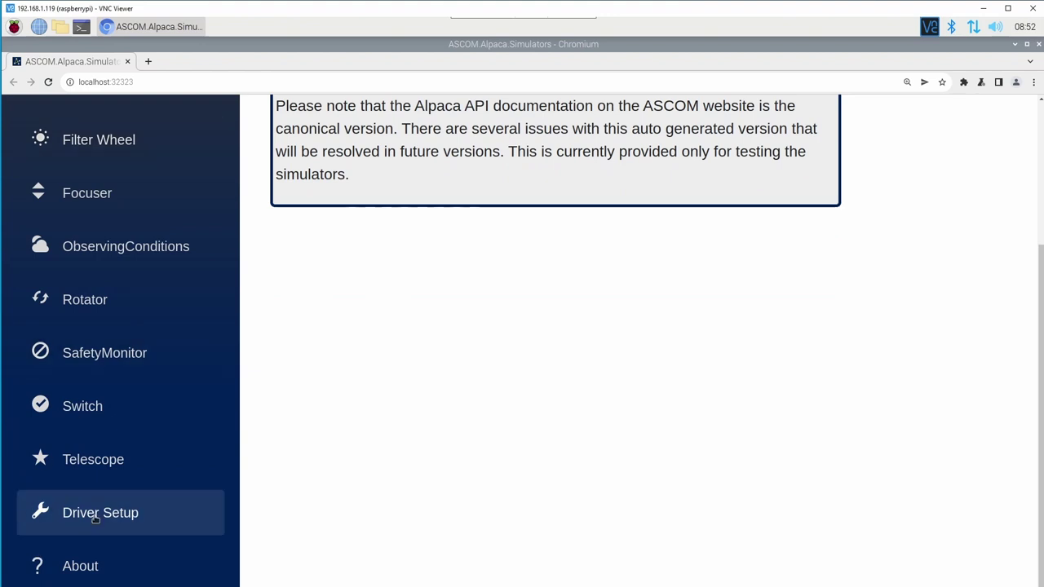
left_click(94, 518)
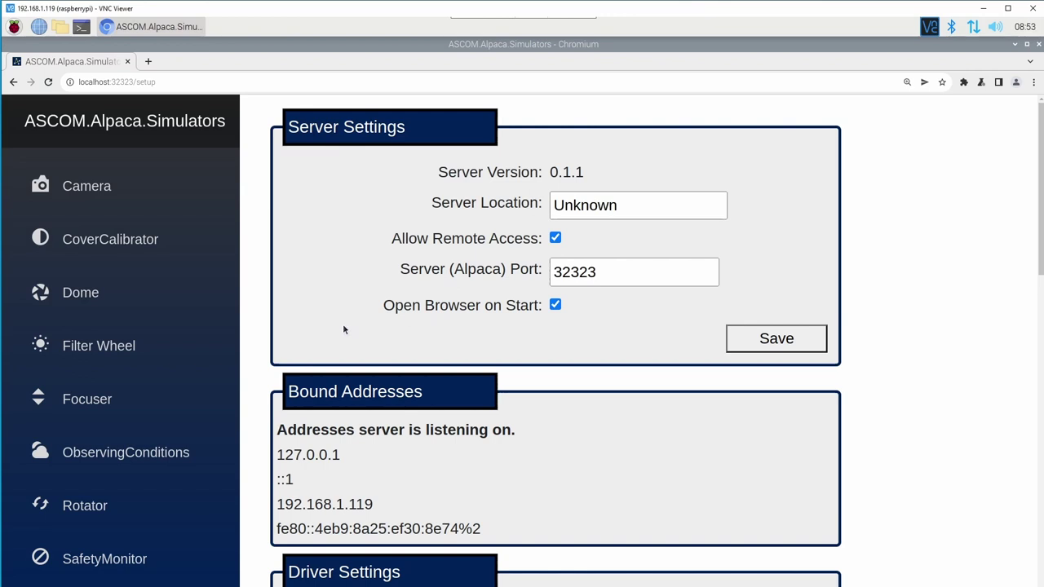
scroll(341, 326, "down", 1)
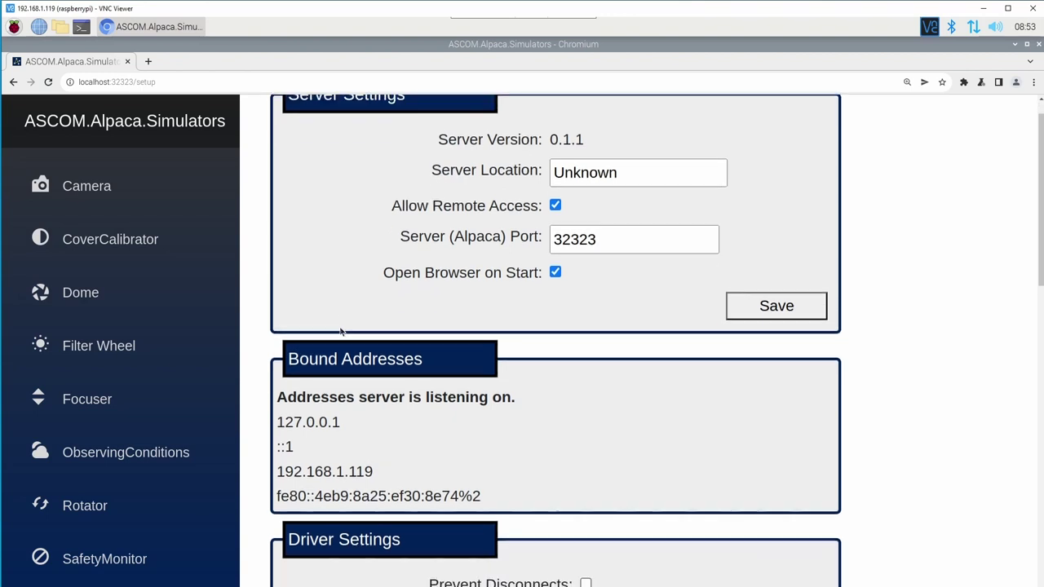
- Connect the Cover Calibrator, drag its brightness up to 255, then disconnect it
left_click(120, 237)
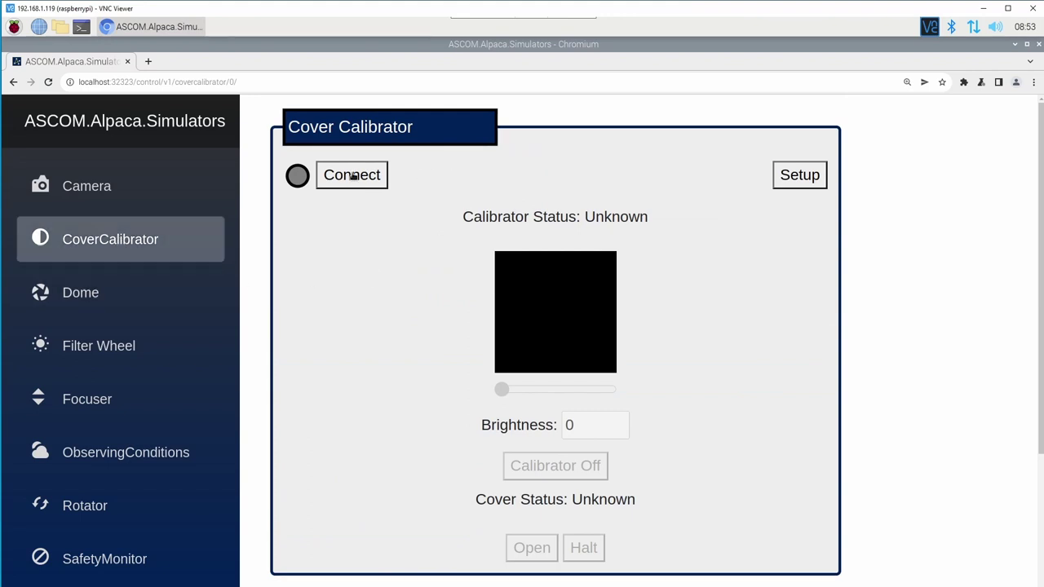
left_click(353, 177)
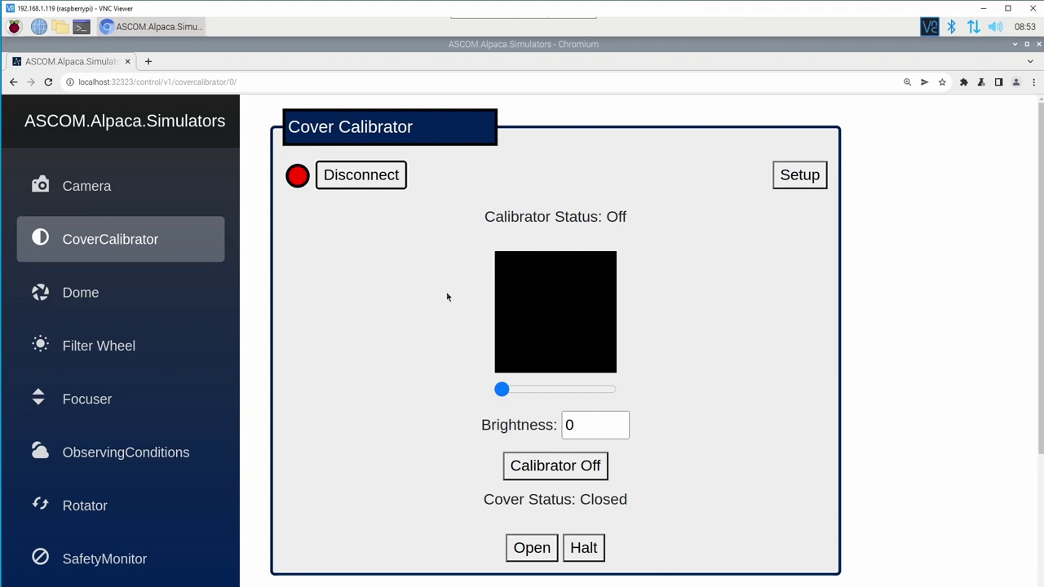
left_click_drag(504, 390, 559, 390)
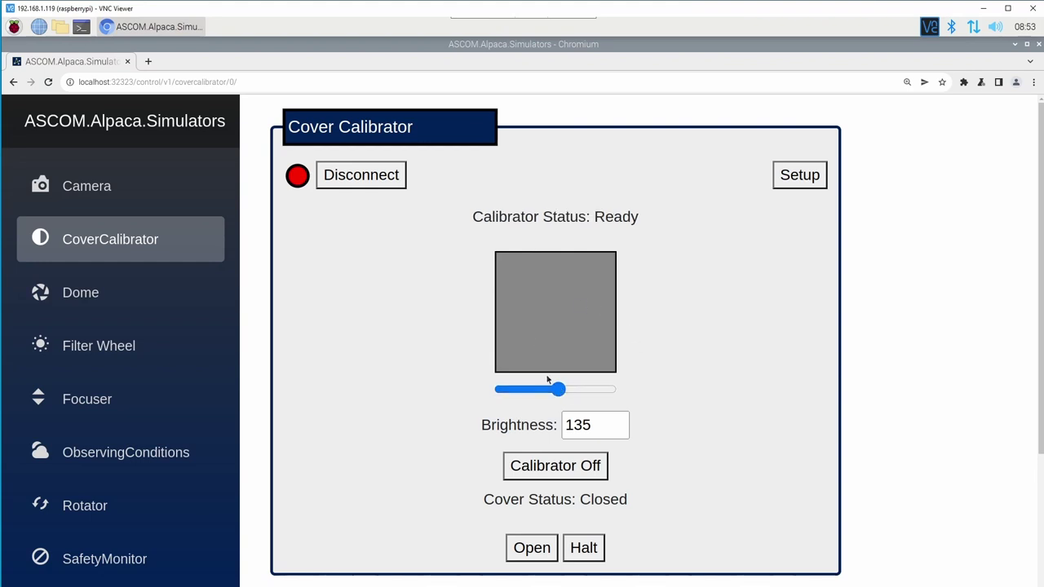
left_click_drag(558, 389, 629, 396)
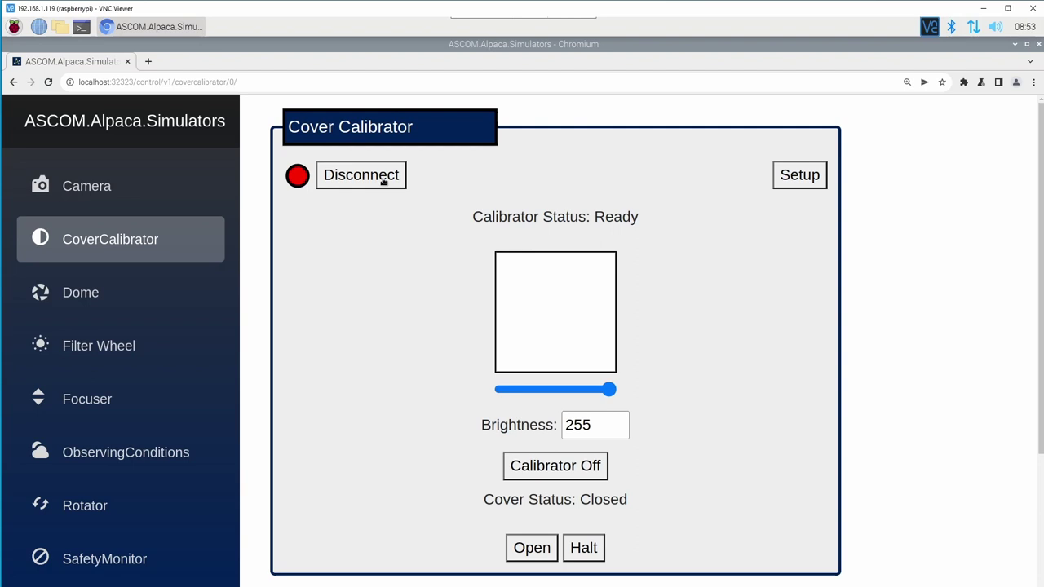
left_click(384, 181)
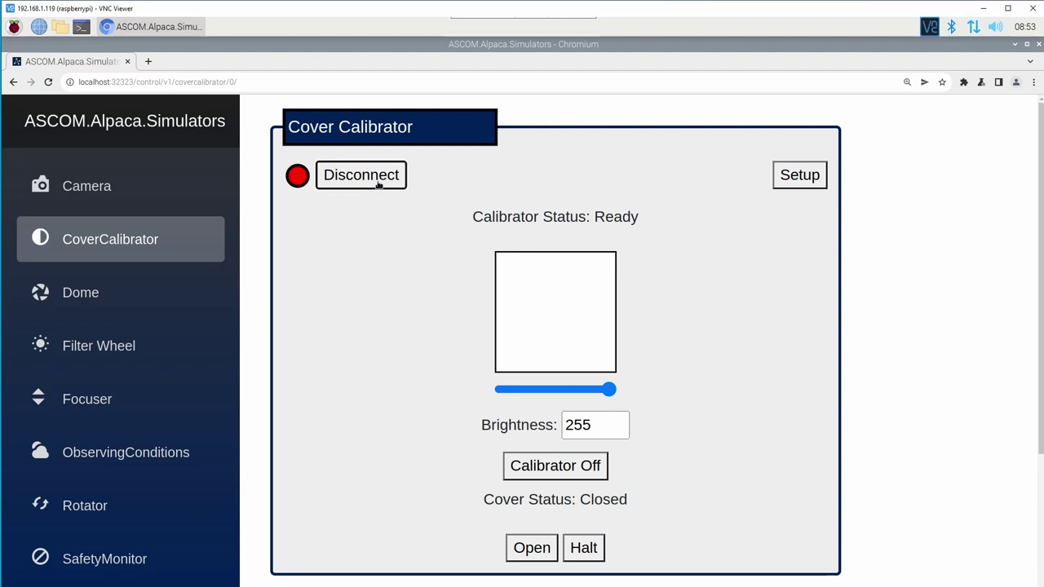
- Set the Cover Calibrator's Max Brightness to 100 in Setup and save it
left_click(787, 183)
double_click(627, 172)
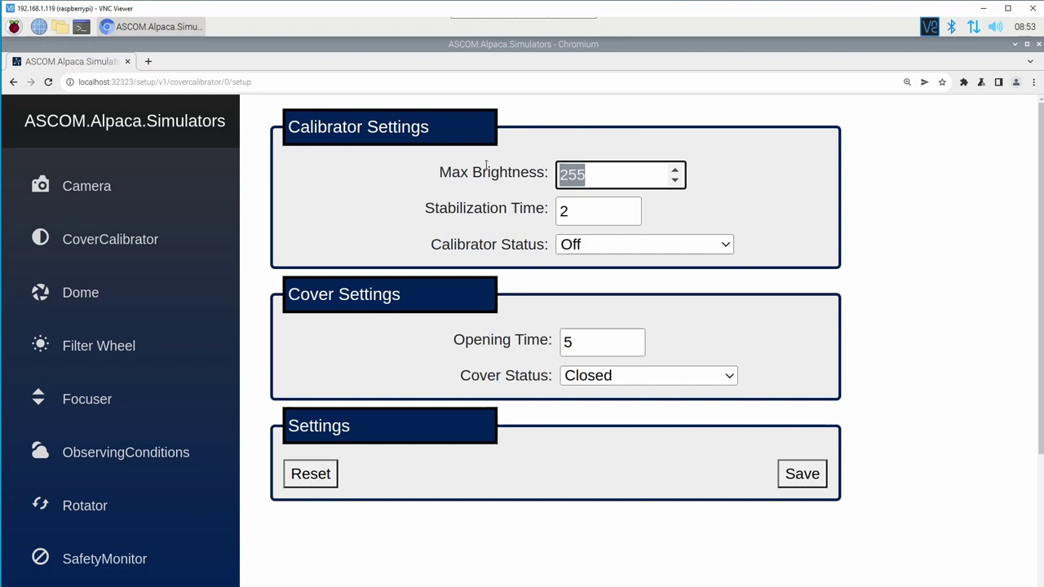
type("100")
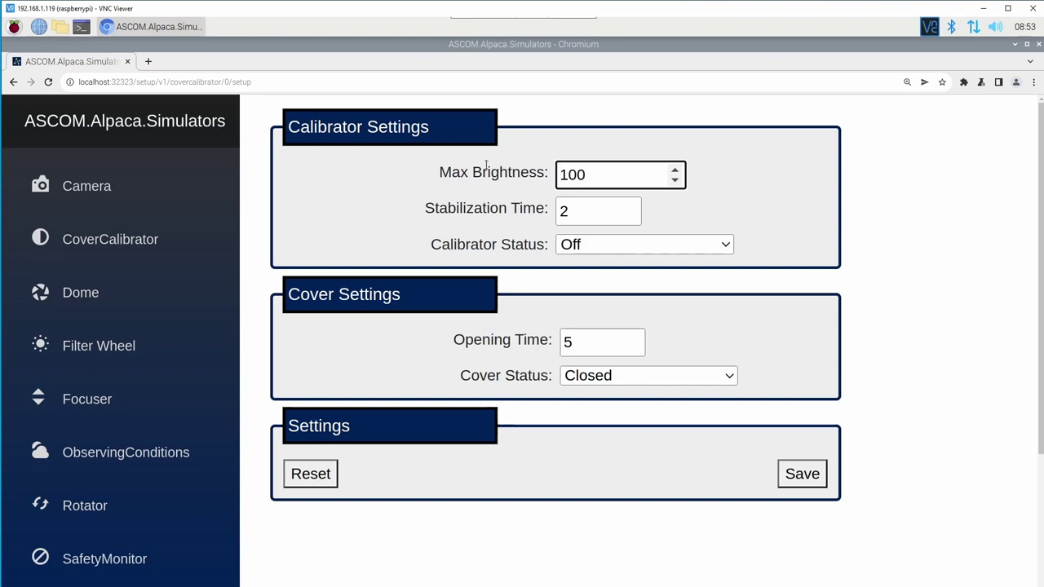
left_click(789, 475)
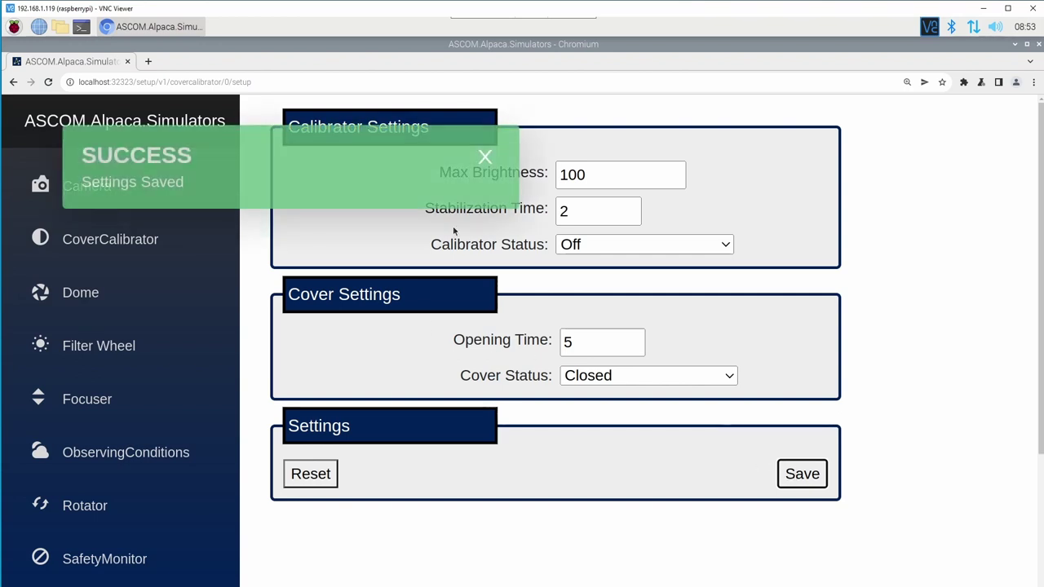
left_click(484, 156)
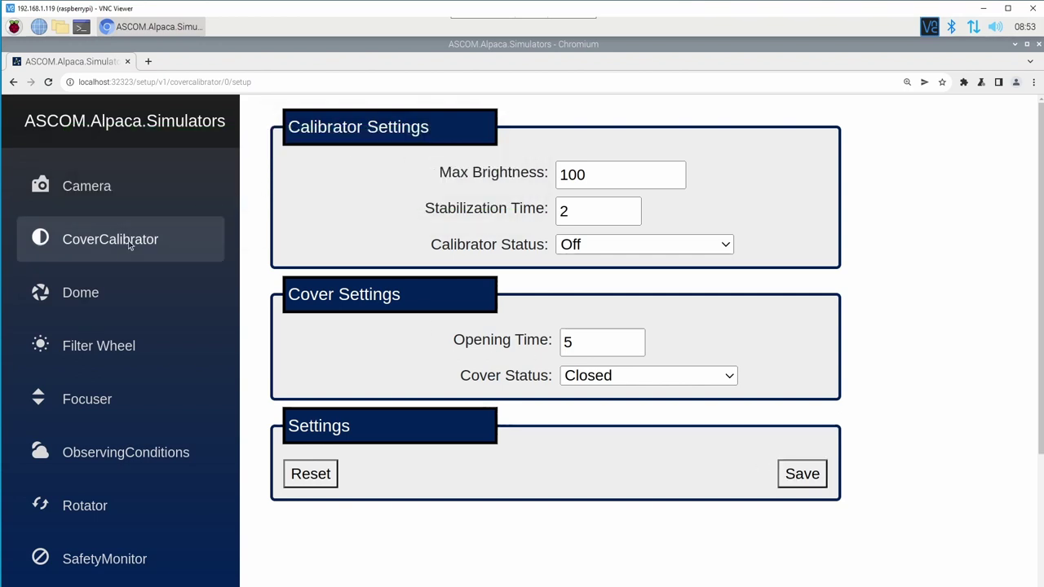
- Reconnect the Cover Calibrator, drag brightness to the new maximum of 100, then disconnect
left_click(128, 245)
left_click(363, 187)
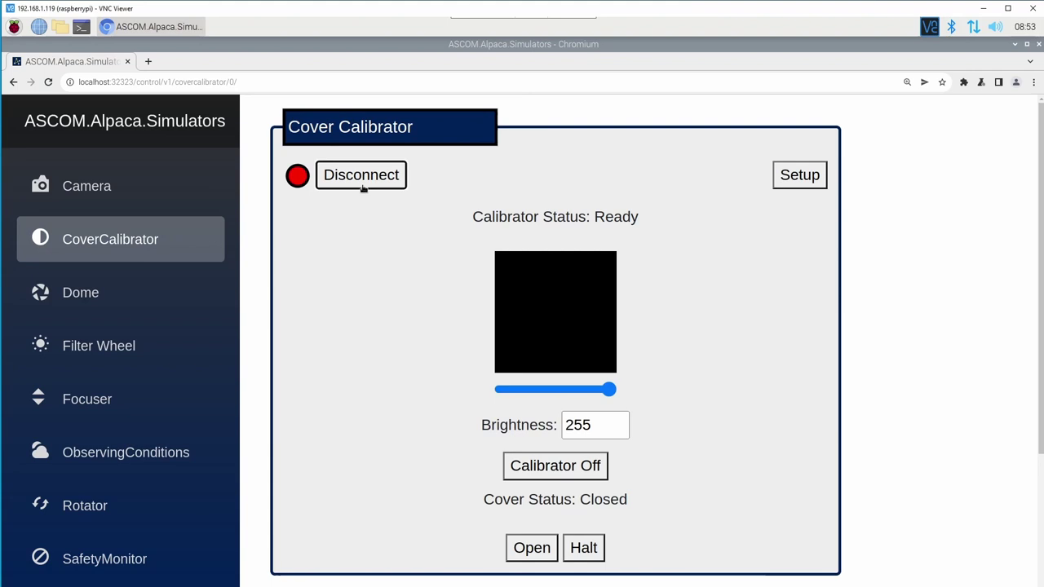
left_click(578, 388)
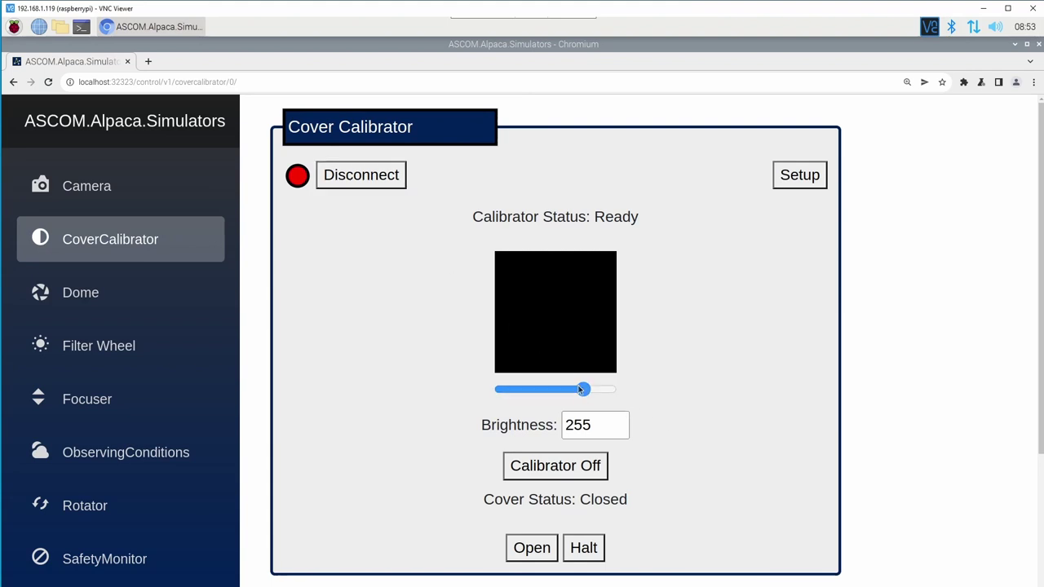
left_click_drag(578, 389, 634, 389)
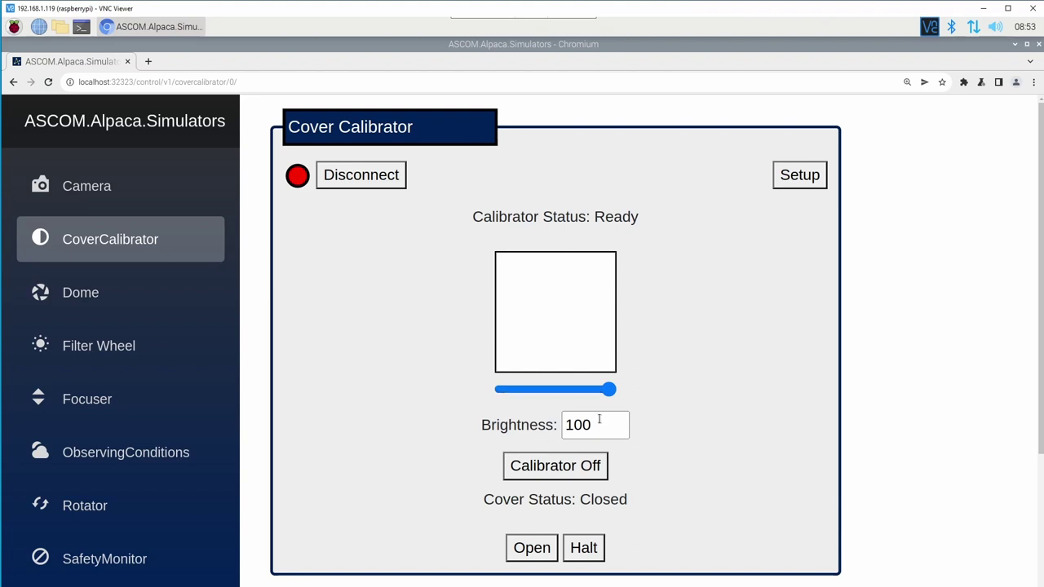
left_click(383, 178)
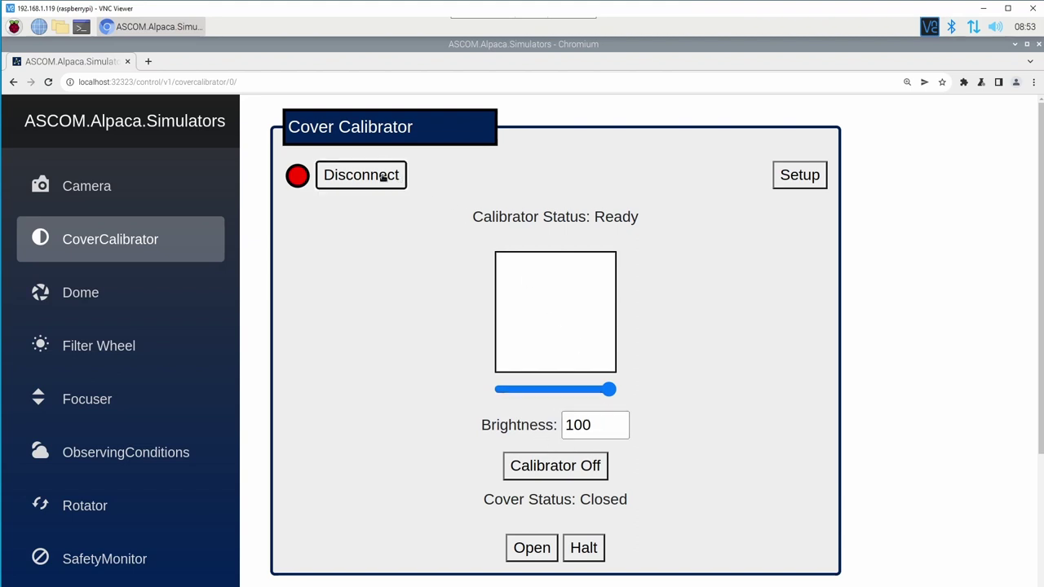
- Review the Focuser setup settings, then return to the ASCOM.Alpaca.Simulators home page
left_click(111, 402)
left_click(788, 184)
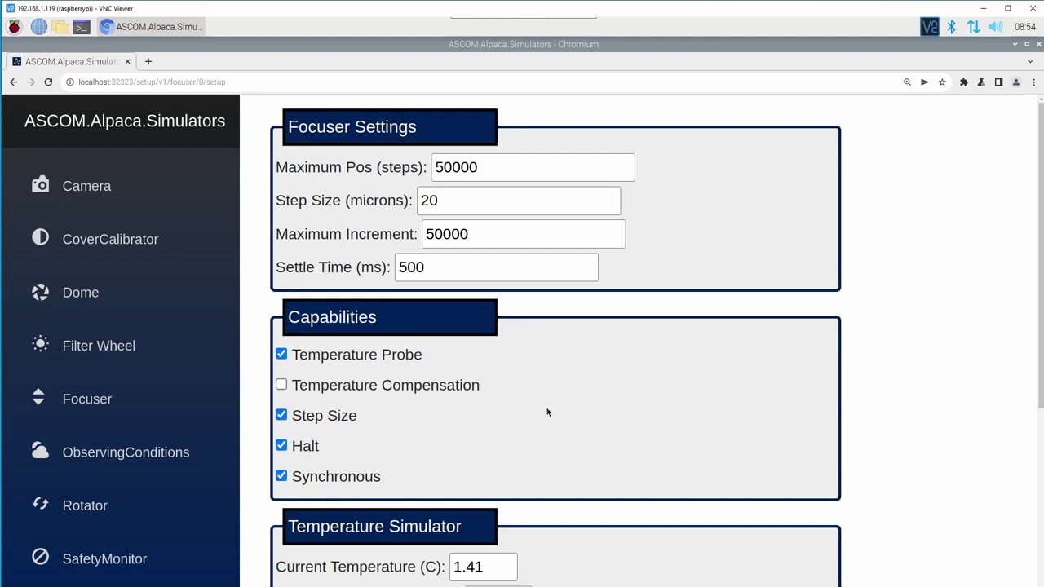
scroll(547, 412, "down", 2)
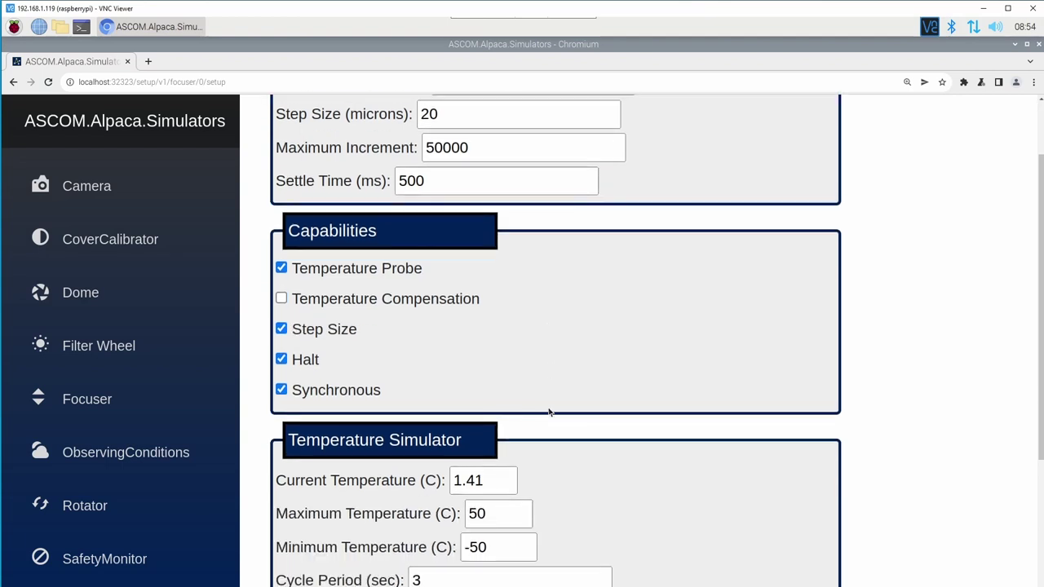
scroll(549, 412, "down", 1)
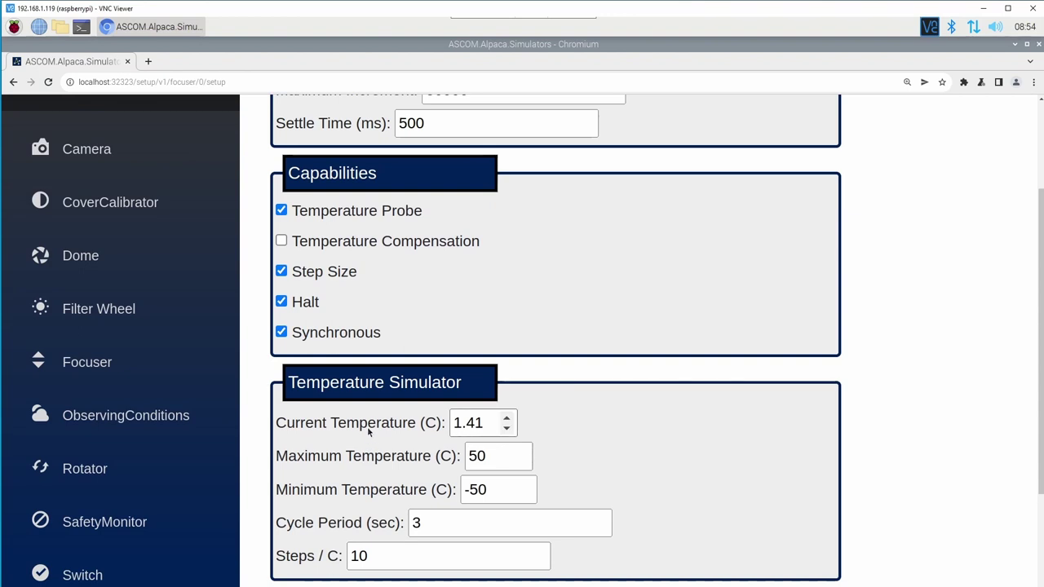
scroll(368, 432, "down", 4)
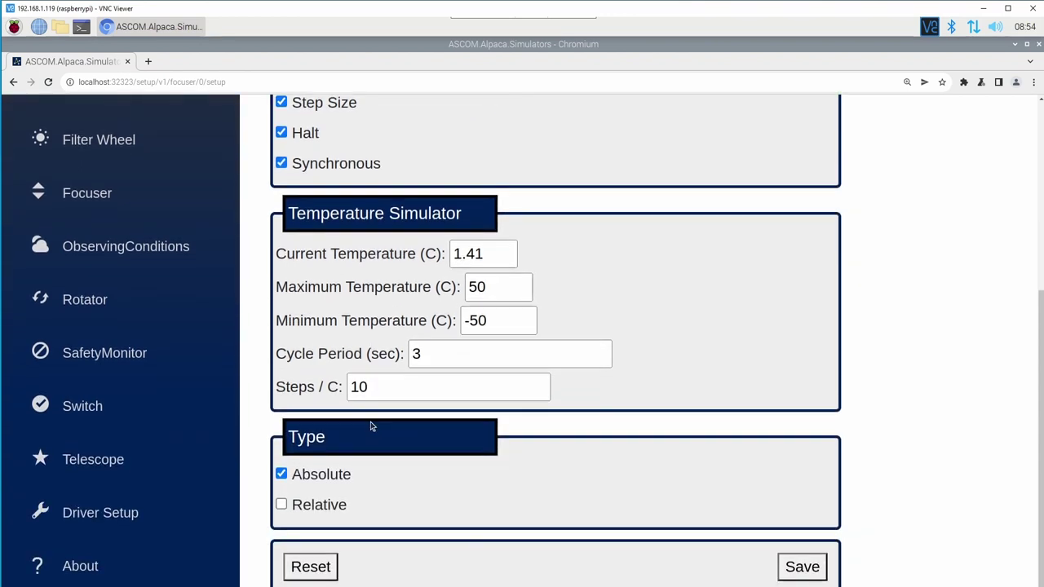
scroll(398, 320, "up", 2)
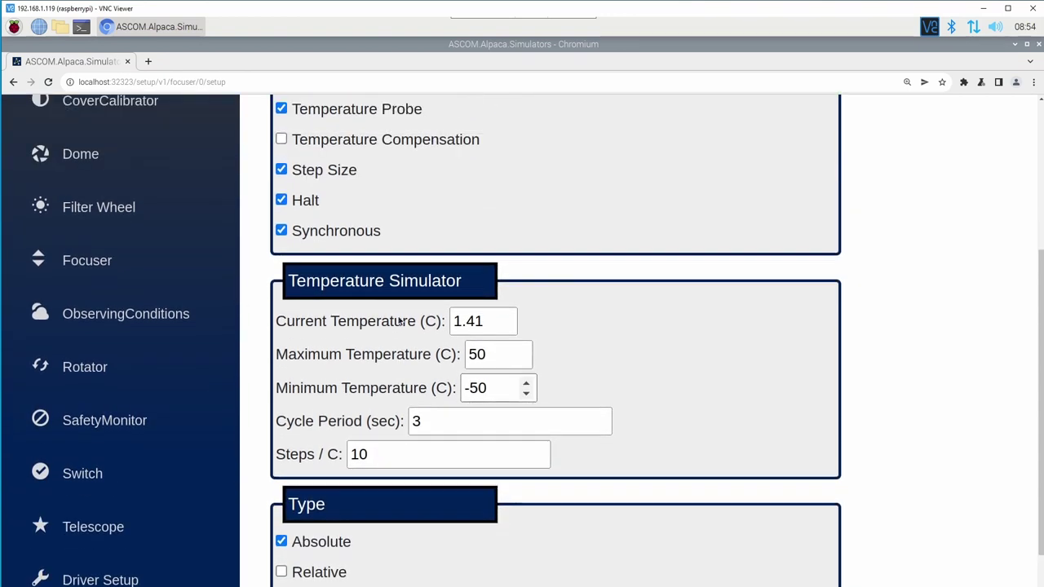
scroll(400, 320, "up", 7)
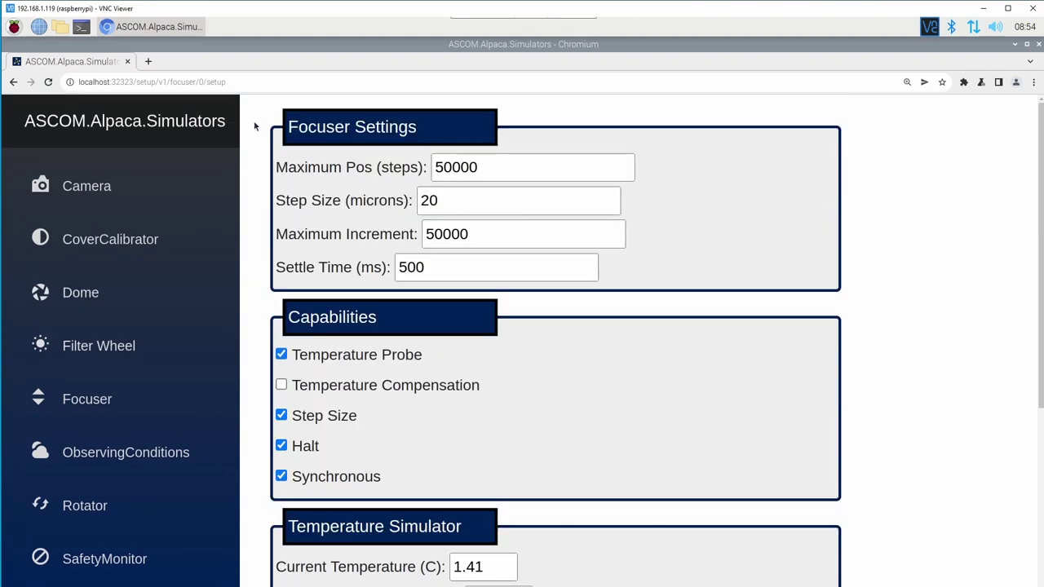
left_click(181, 127)
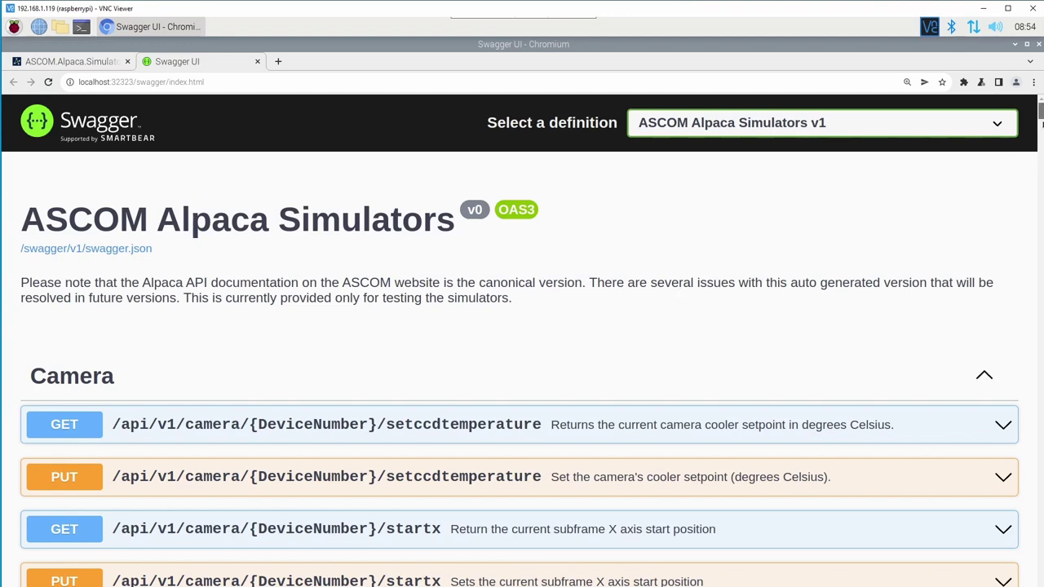
- Scroll the Swagger UI down to the covercalibrator endpoints section
left_click_drag(1039, 114, 1013, 223)
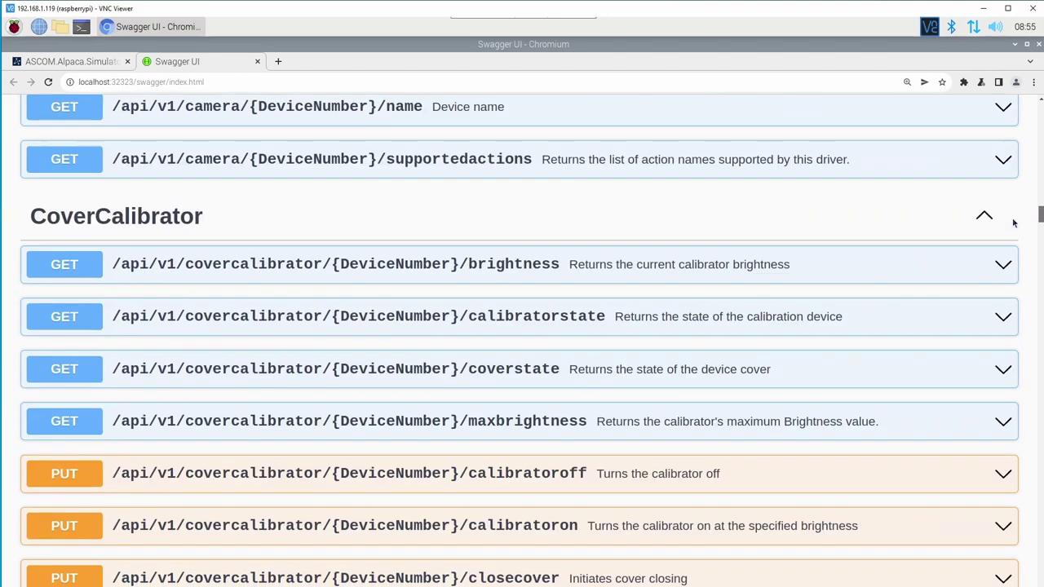
scroll(789, 291, "down", 4)
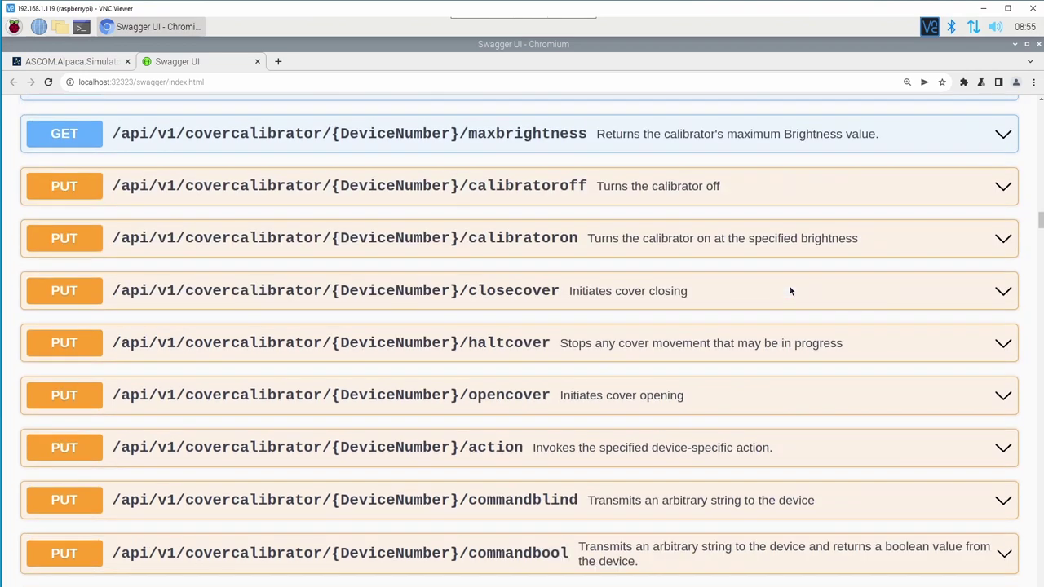
scroll(789, 291, "down", 4)
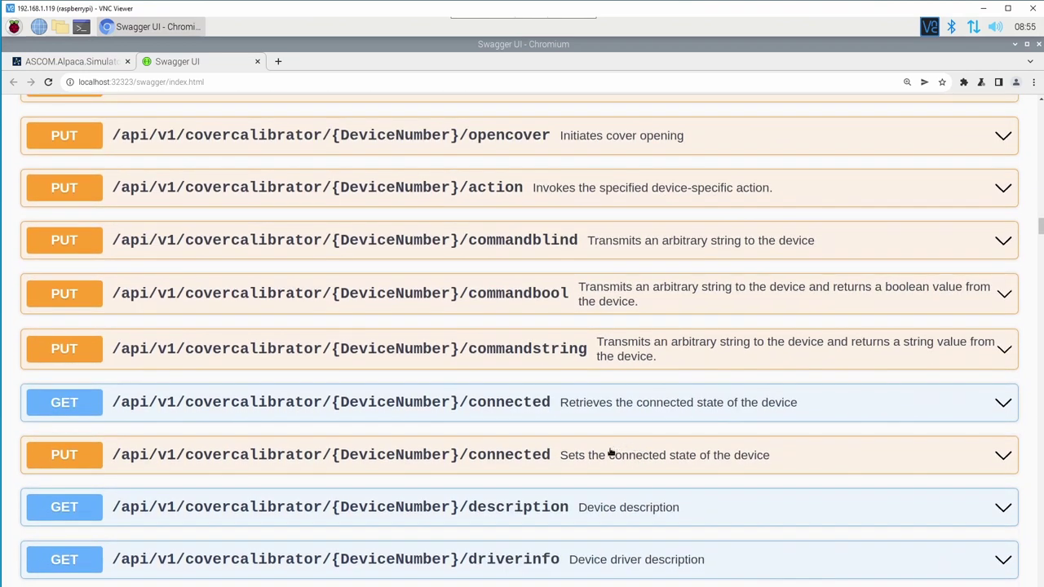
- Make PUT /connected editable and set Connected to true
left_click(610, 452)
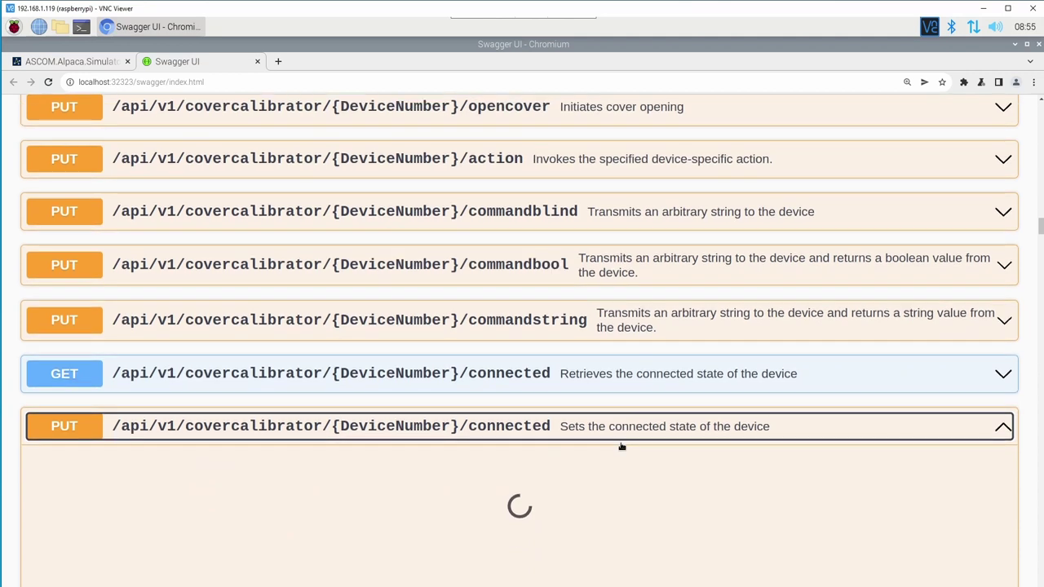
scroll(625, 448, "down", 2)
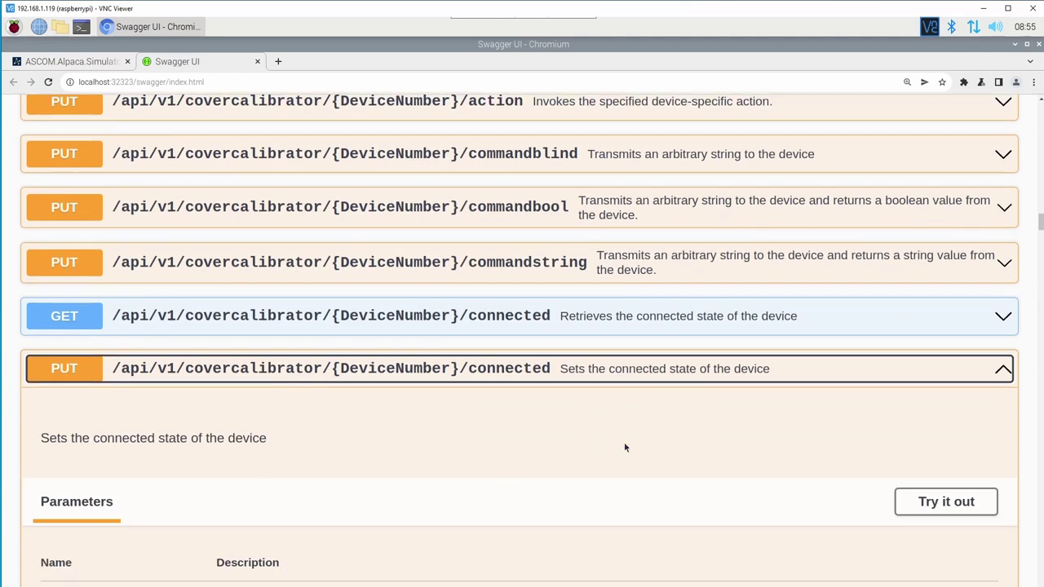
left_click(903, 508)
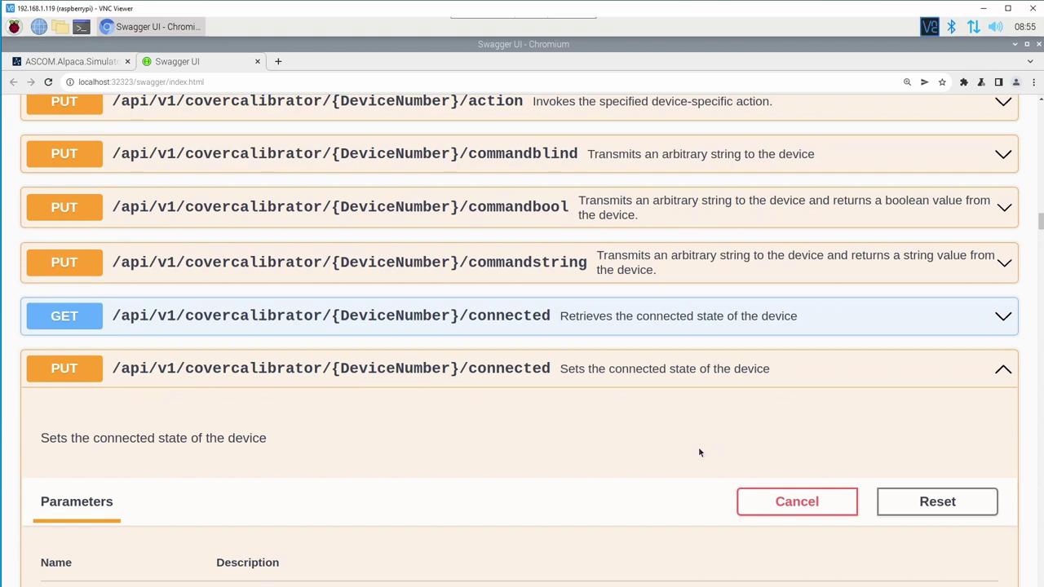
scroll(698, 448, "down", 4)
scroll(653, 445, "down", 5)
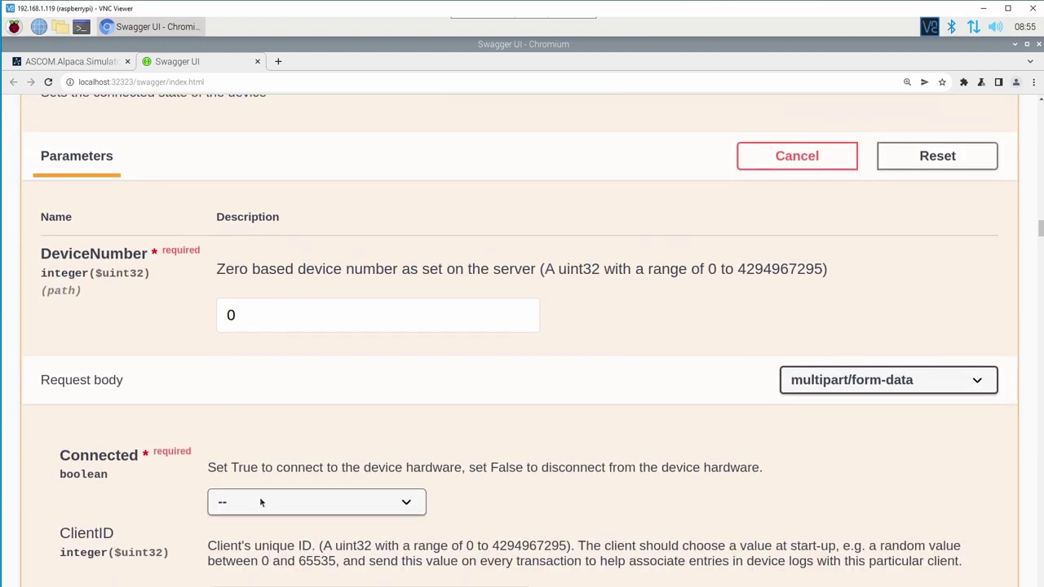
left_click(260, 502)
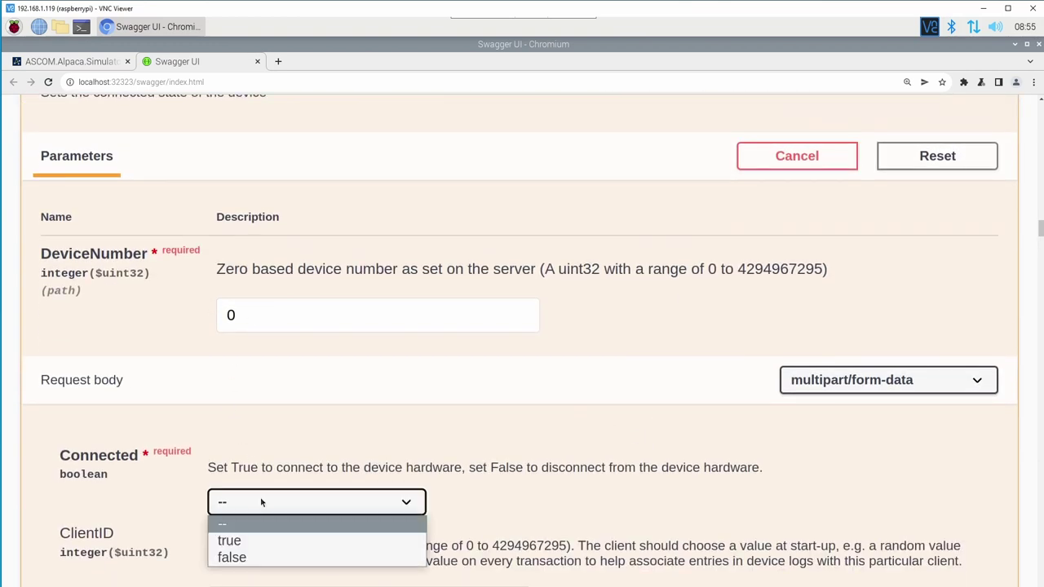
left_click(236, 542)
- Enter ClientID 1 and ClientTransactionID 1, then execute the connect request
scroll(239, 542, "down", 2)
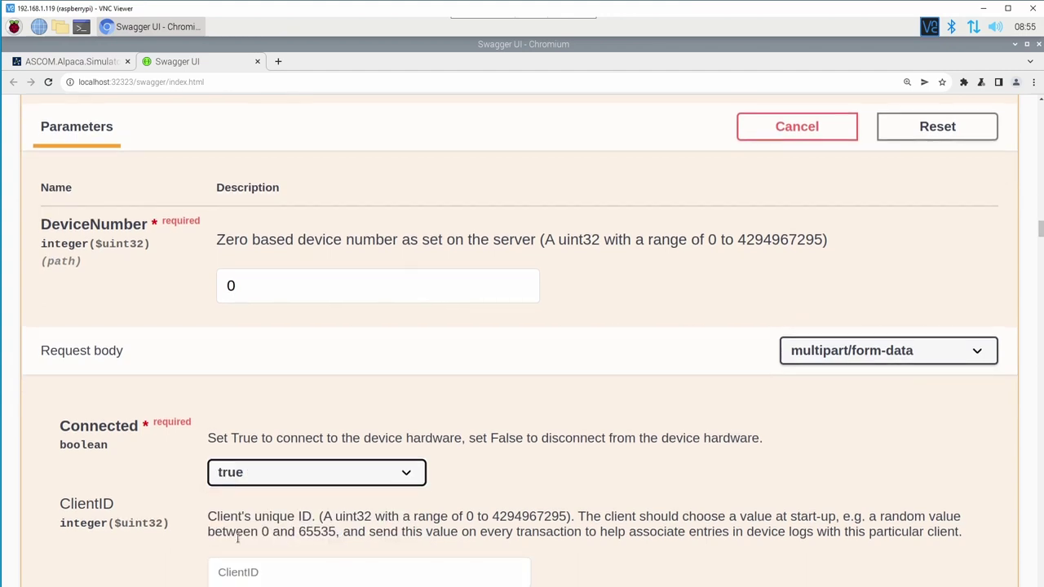
scroll(239, 541, "down", 3)
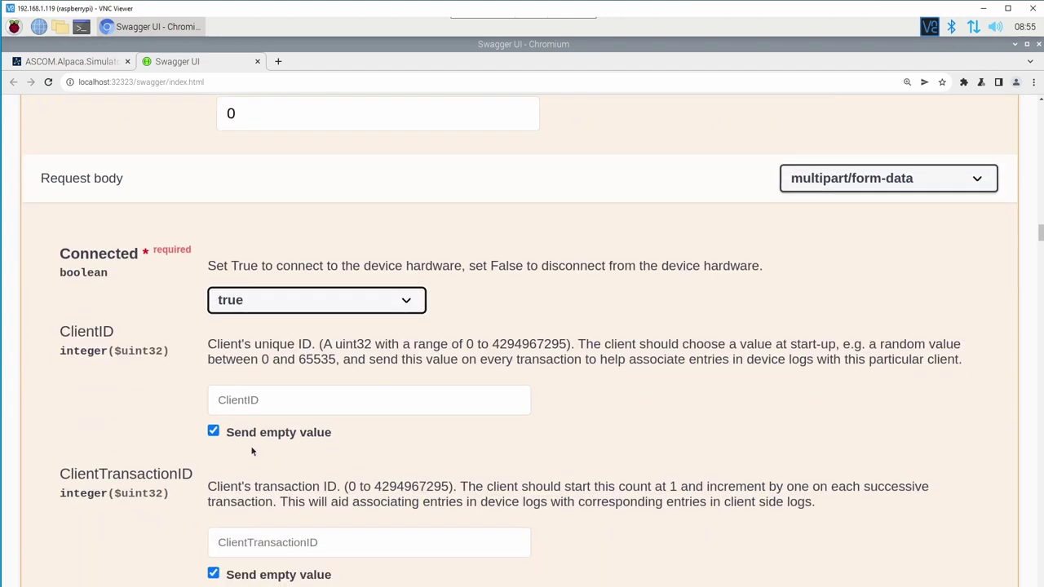
left_click(239, 399)
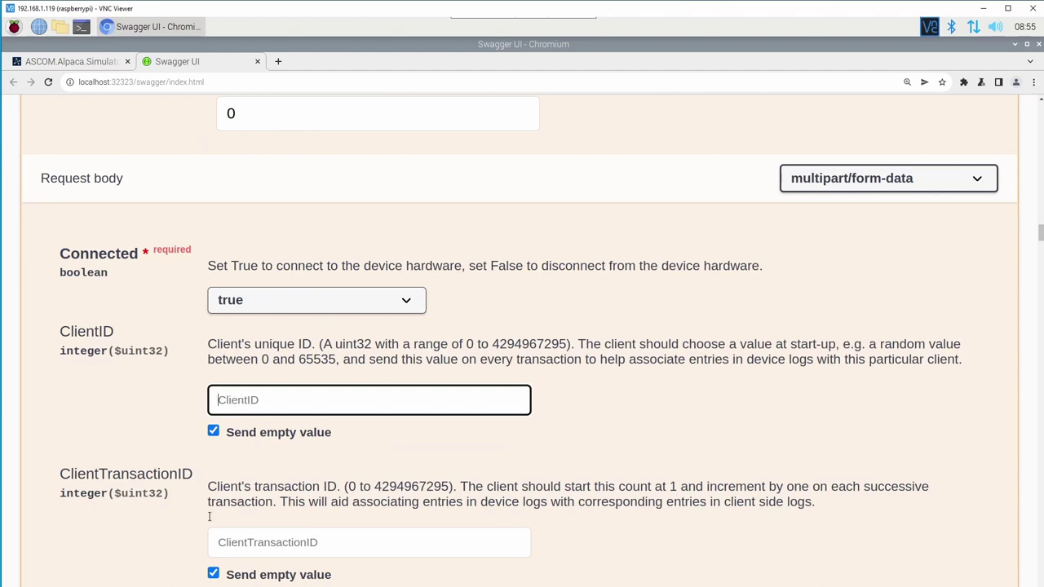
type("1")
key("Tab")
type("1")
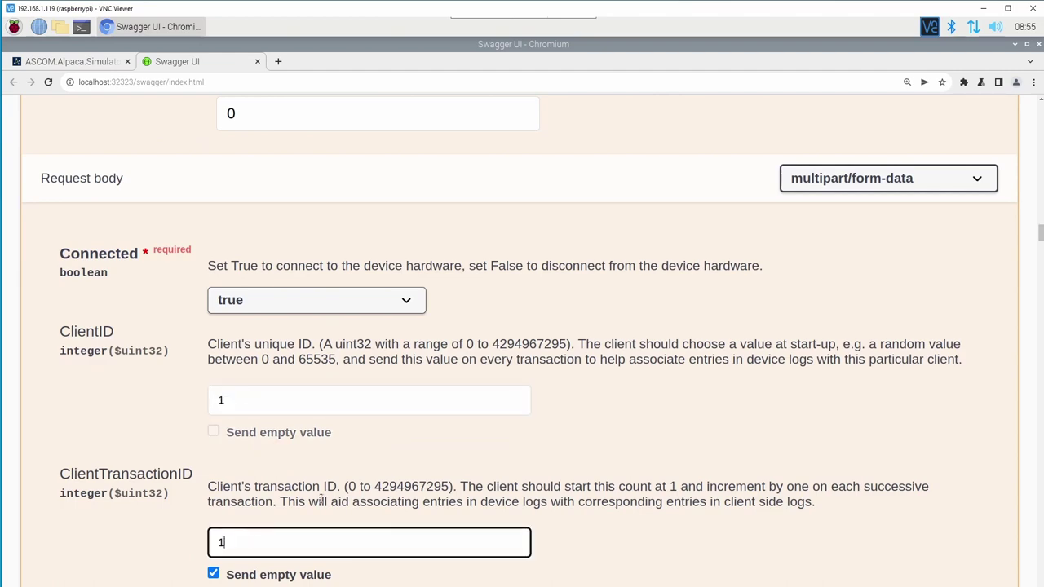
scroll(320, 522, "down", 4)
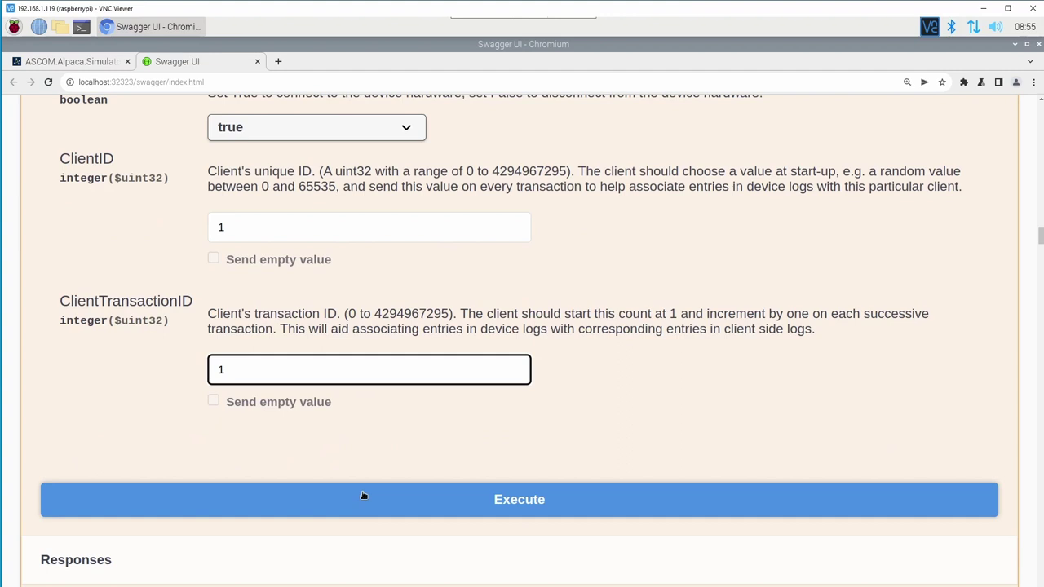
left_click(366, 487)
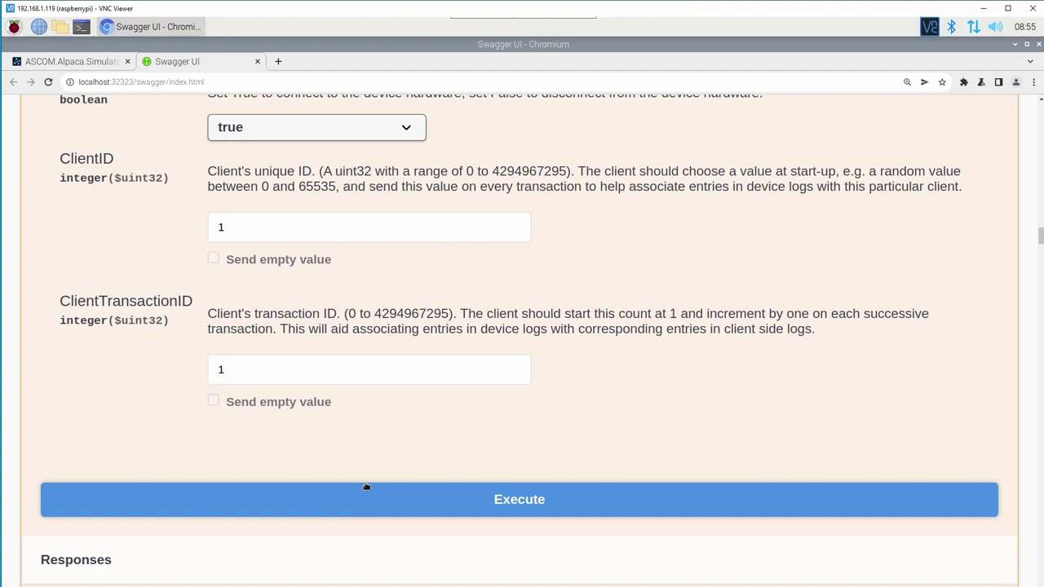
left_click(265, 512)
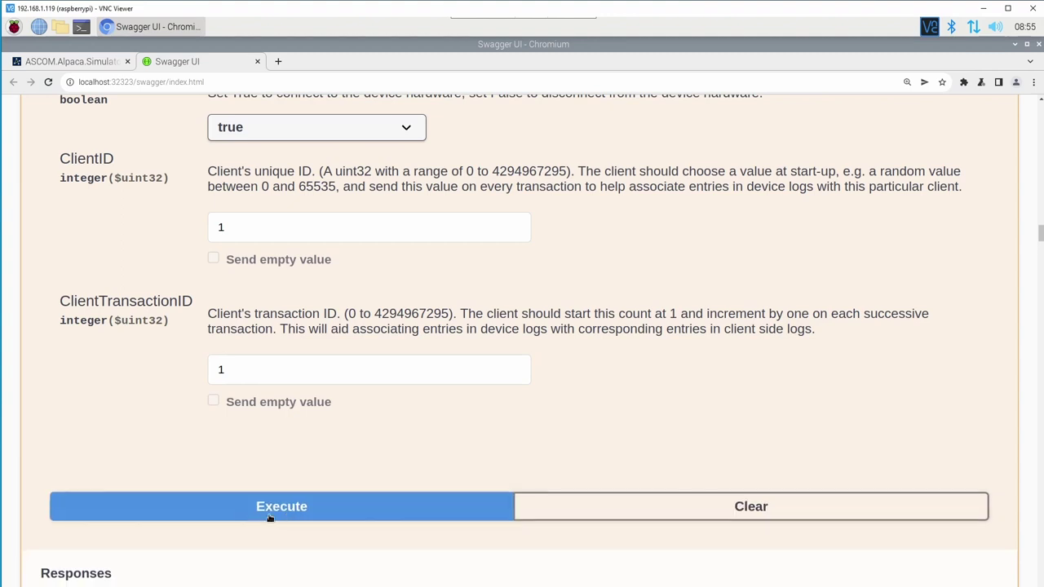
- Scroll through the response to confirm code 200 and ErrorNumber 0
scroll(270, 519, "down", 1)
scroll(270, 519, "down", 3)
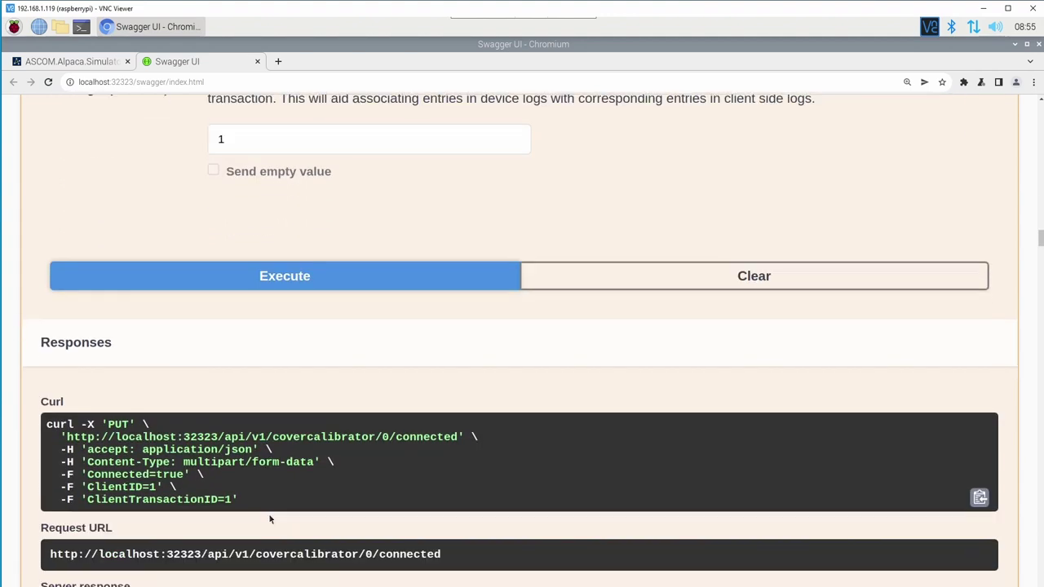
scroll(270, 519, "down", 3)
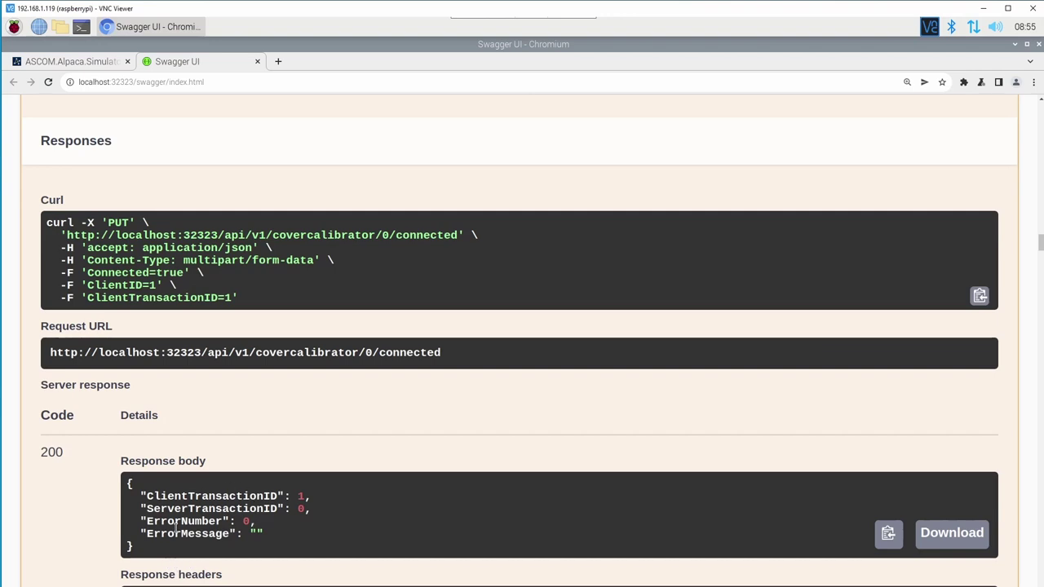
scroll(176, 528, "down", 1)
scroll(204, 438, "up", 3)
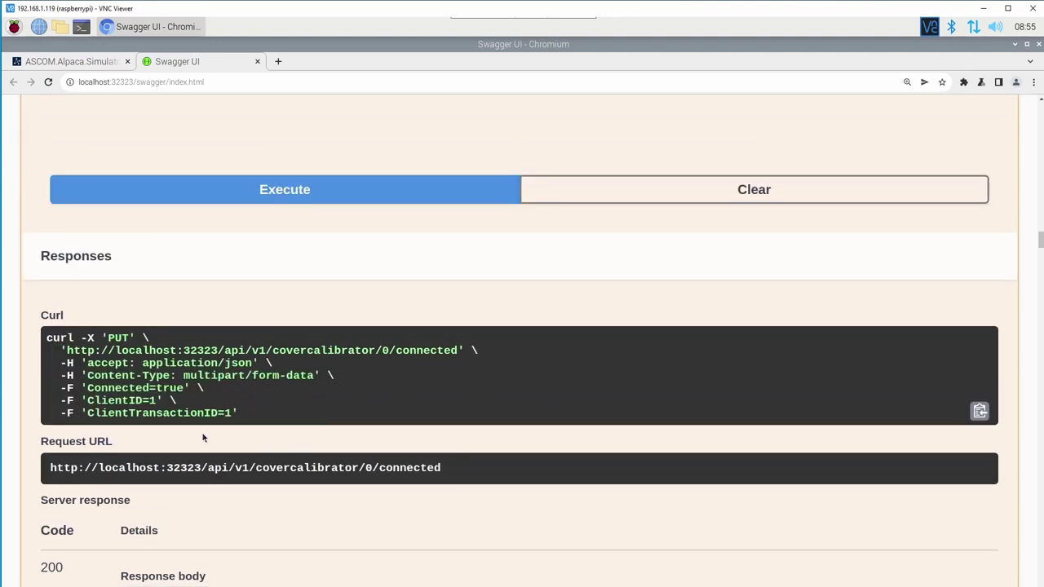
scroll(203, 438, "up", 6)
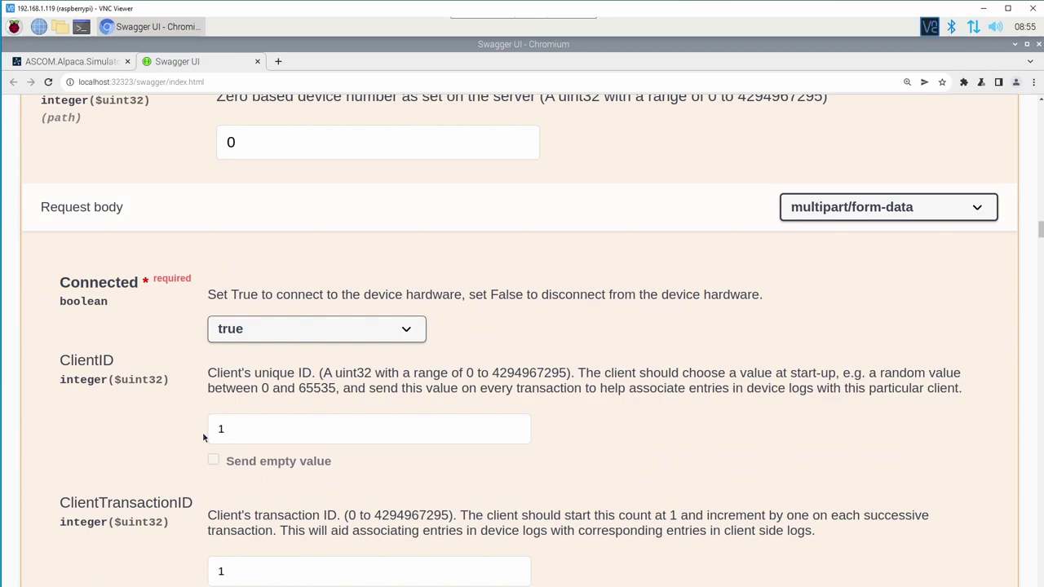
scroll(203, 437, "up", 5)
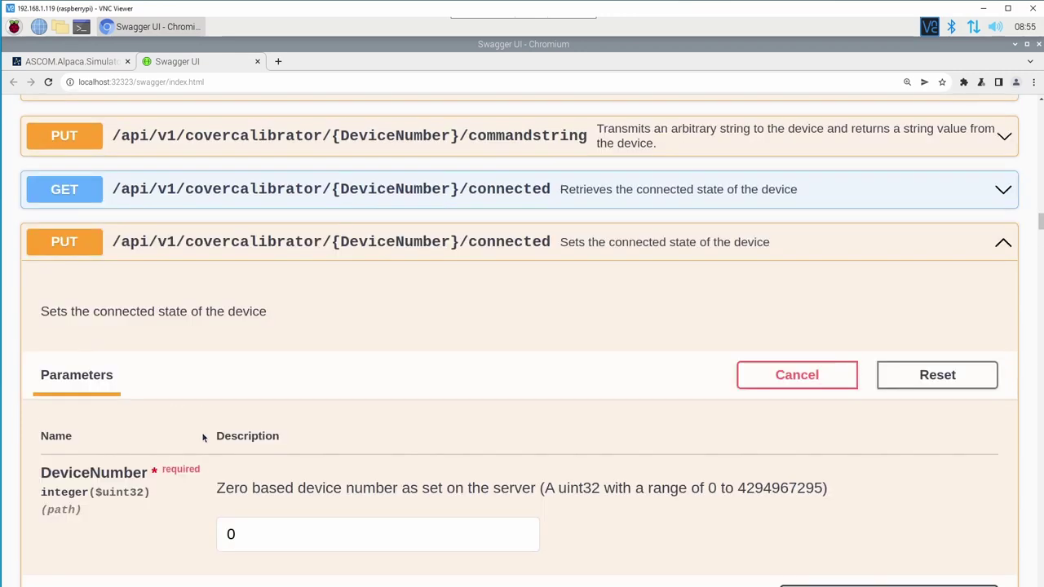
scroll(203, 437, "up", 5)
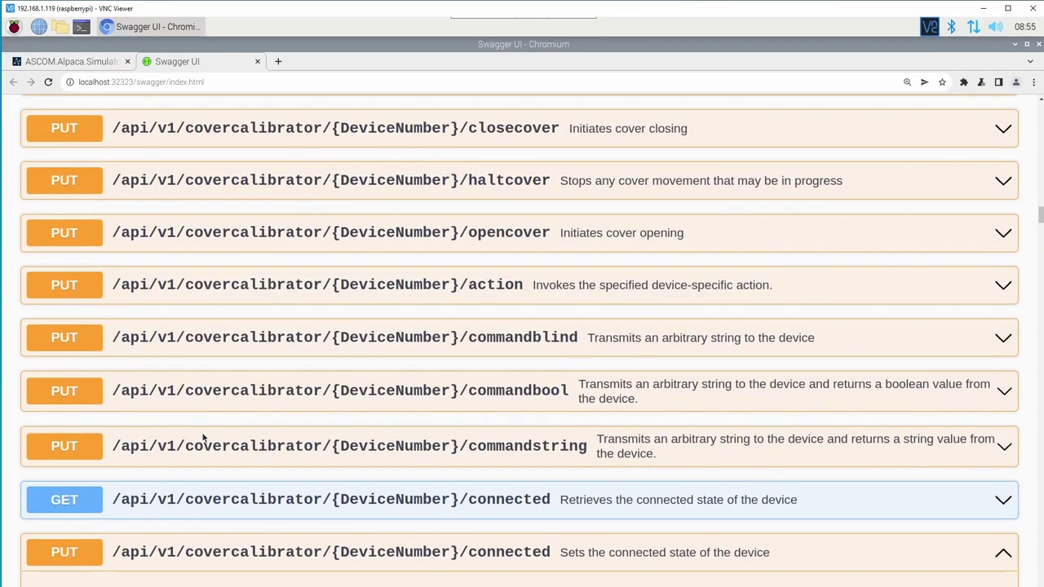
scroll(203, 437, "up", 4)
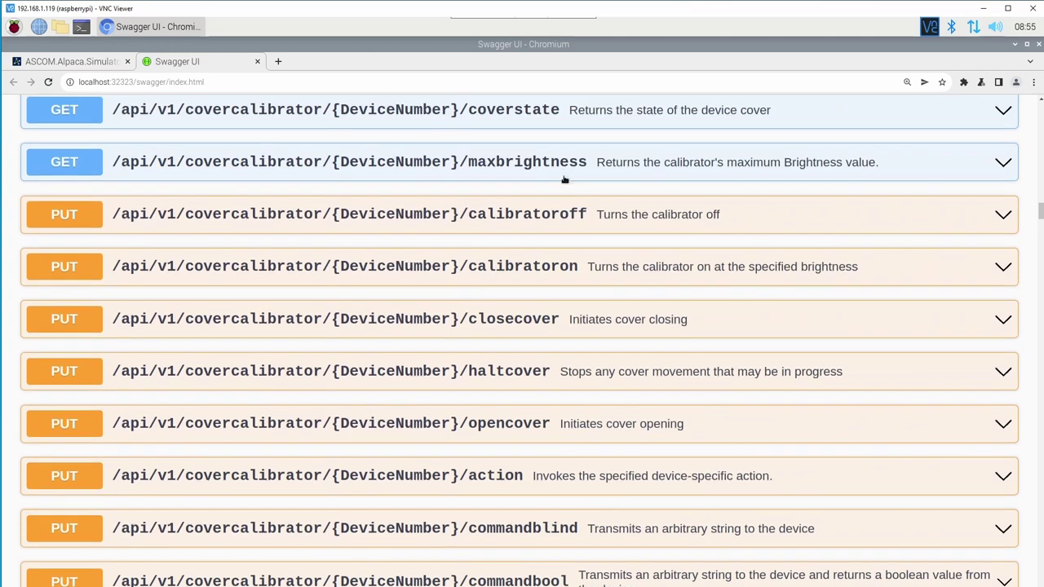
- Make GET /maxbrightness editable with ClientID 1 and ClientTransactionID 2
left_click(565, 170)
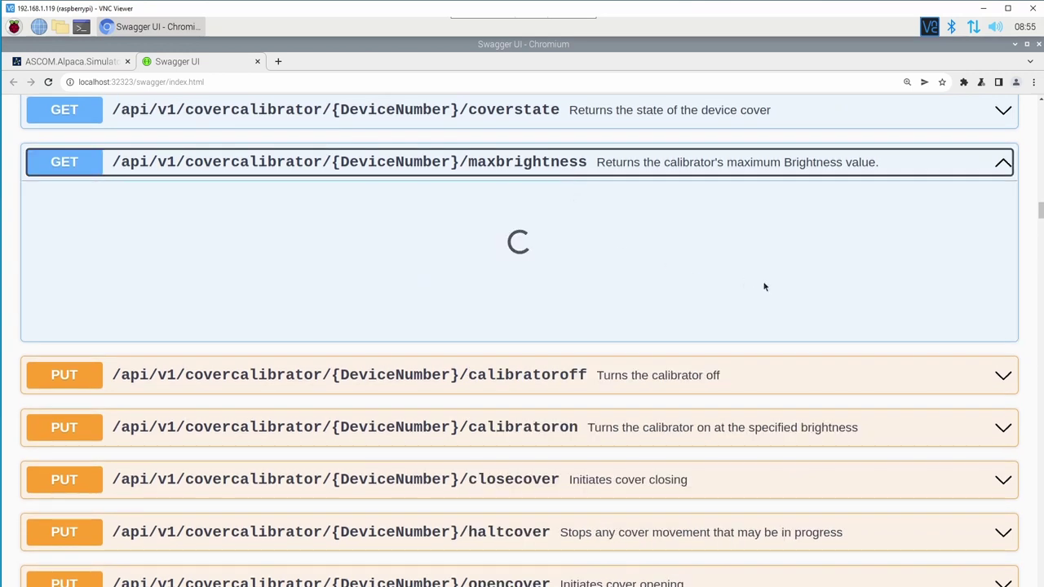
left_click(915, 297)
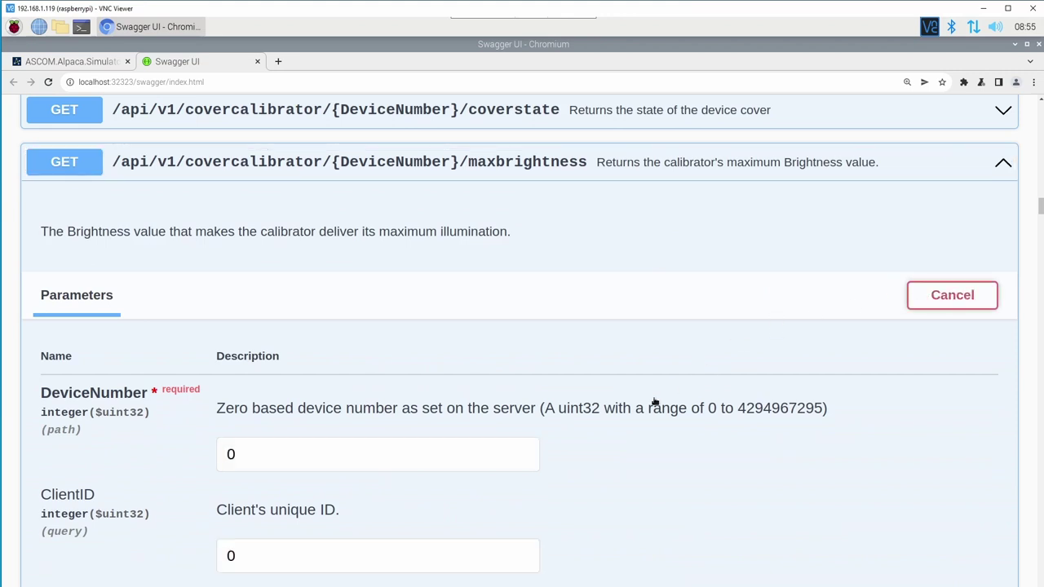
scroll(648, 411, "down", 3)
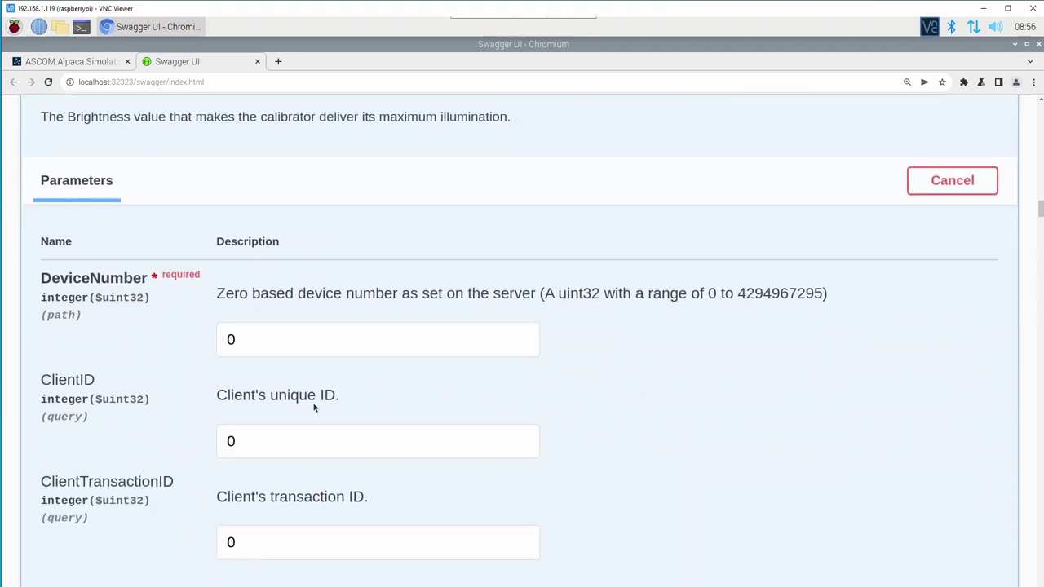
scroll(294, 395, "down", 1)
key("Tab")
type("1")
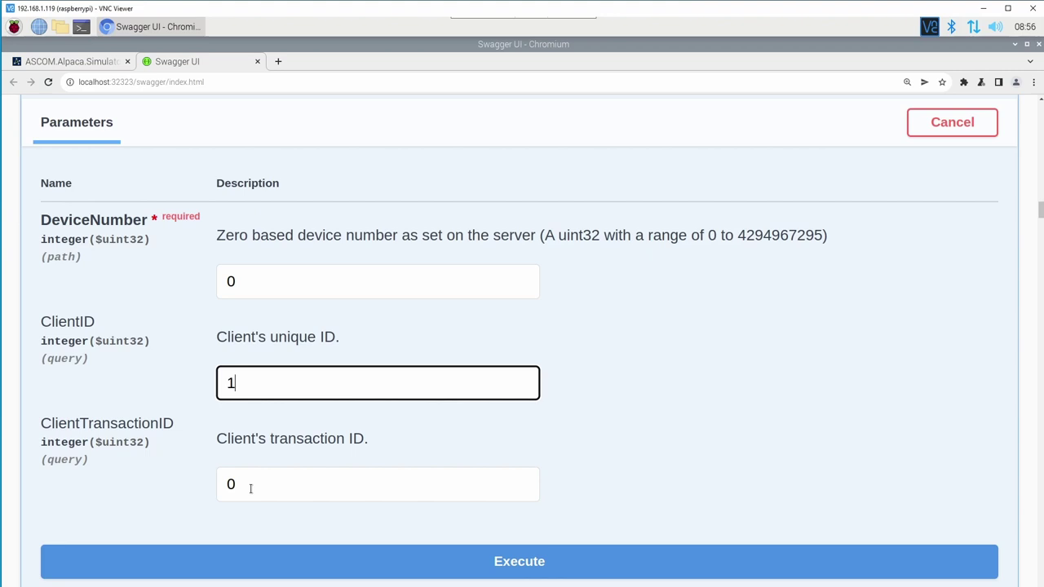
key("Tab")
type("2")
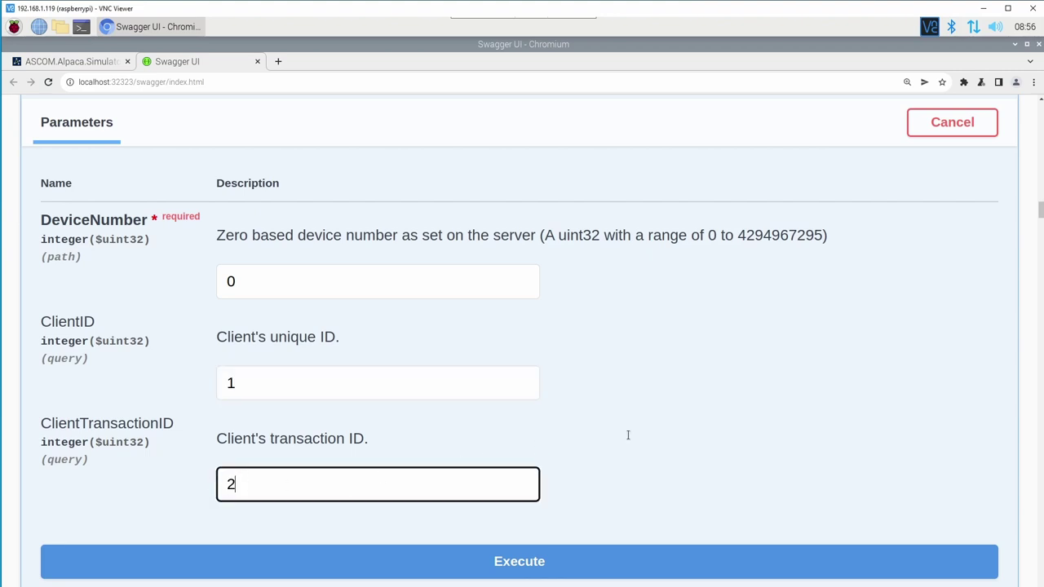
- Execute the maxbrightness query and check the response Value 100
left_click(652, 435)
scroll(650, 440, "down", 3)
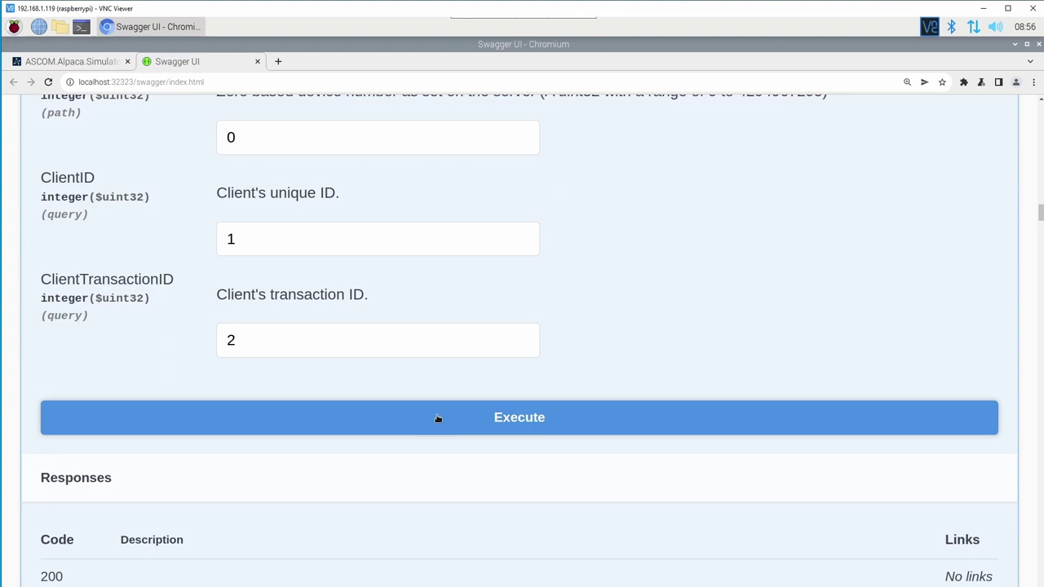
left_click(437, 419)
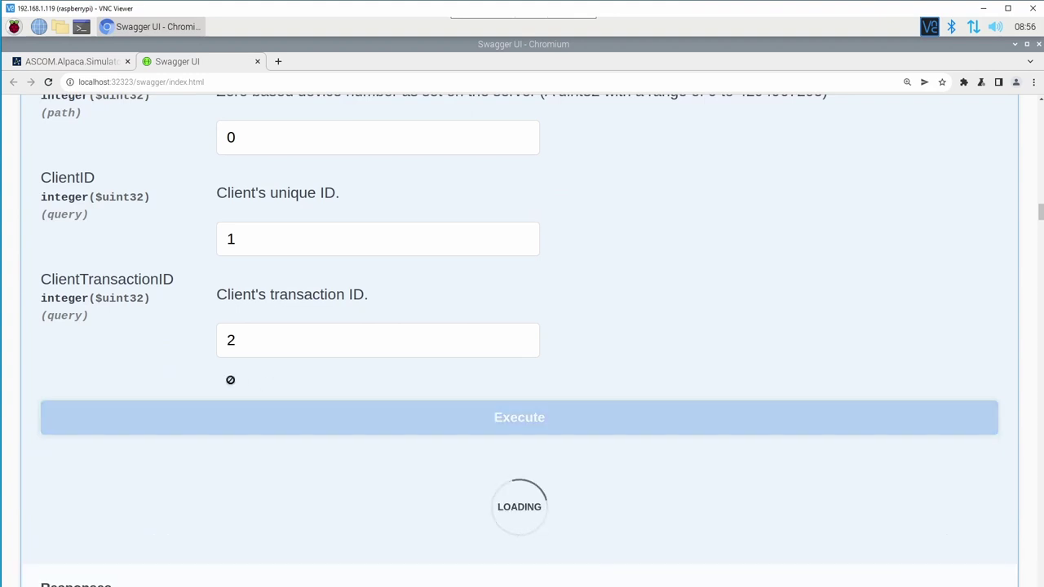
scroll(230, 382, "down", 1)
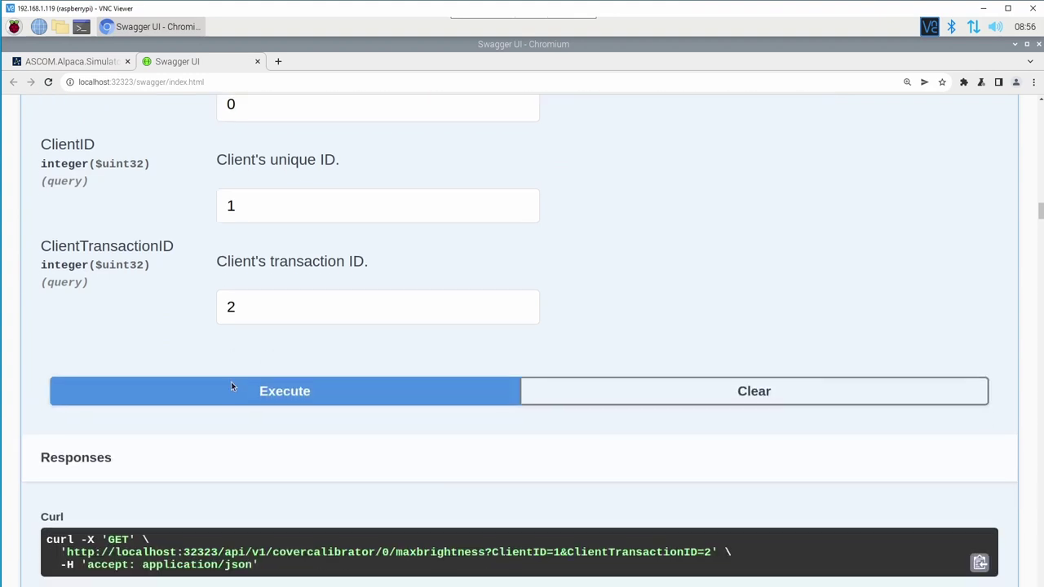
scroll(230, 389, "down", 6)
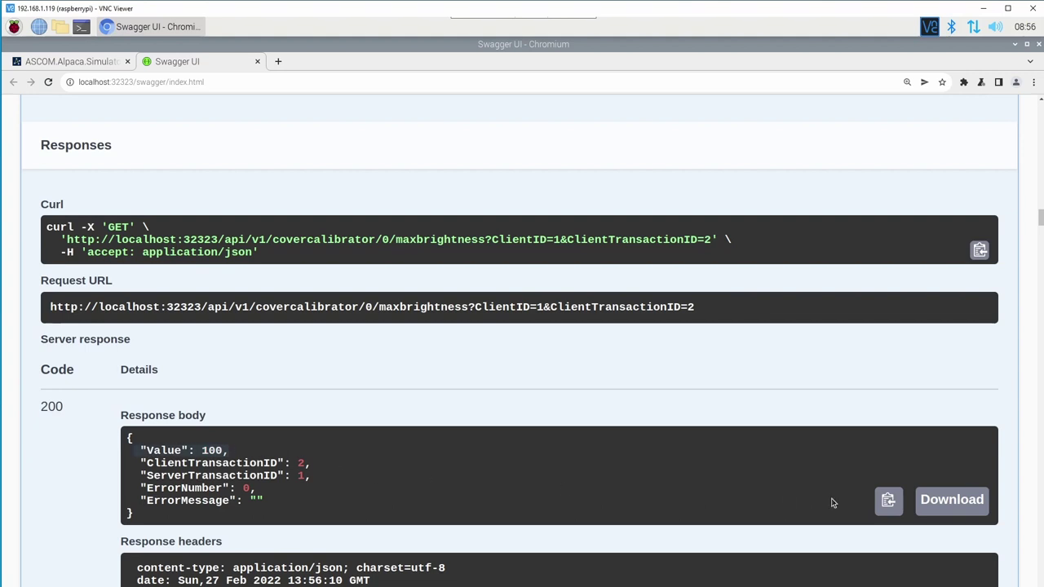
- Switch to the Windows 10 VM, launch ASCOM Conformance Checker and show its Options menu
key("alt+Tab")
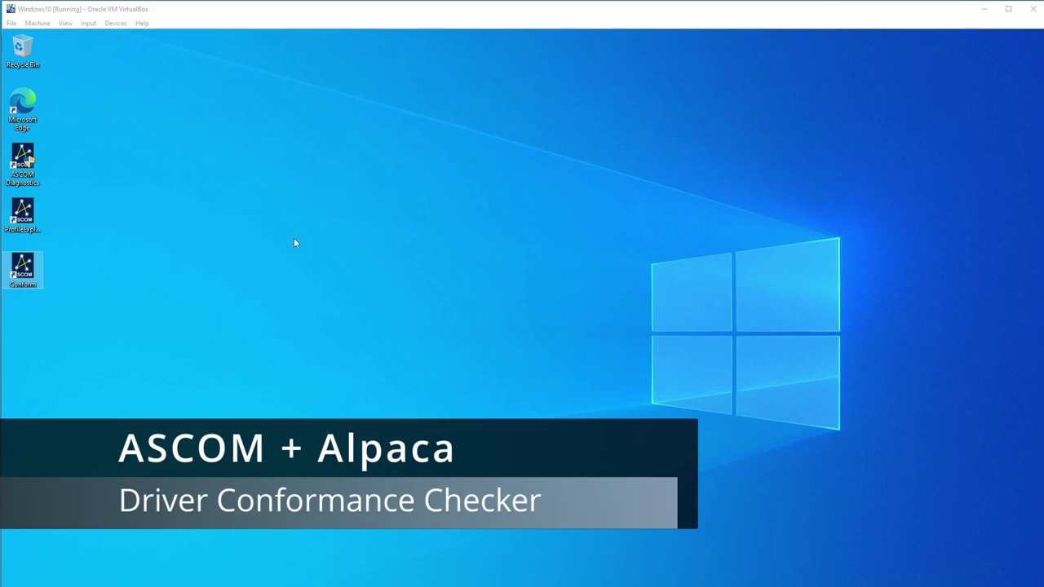
double_click(29, 260)
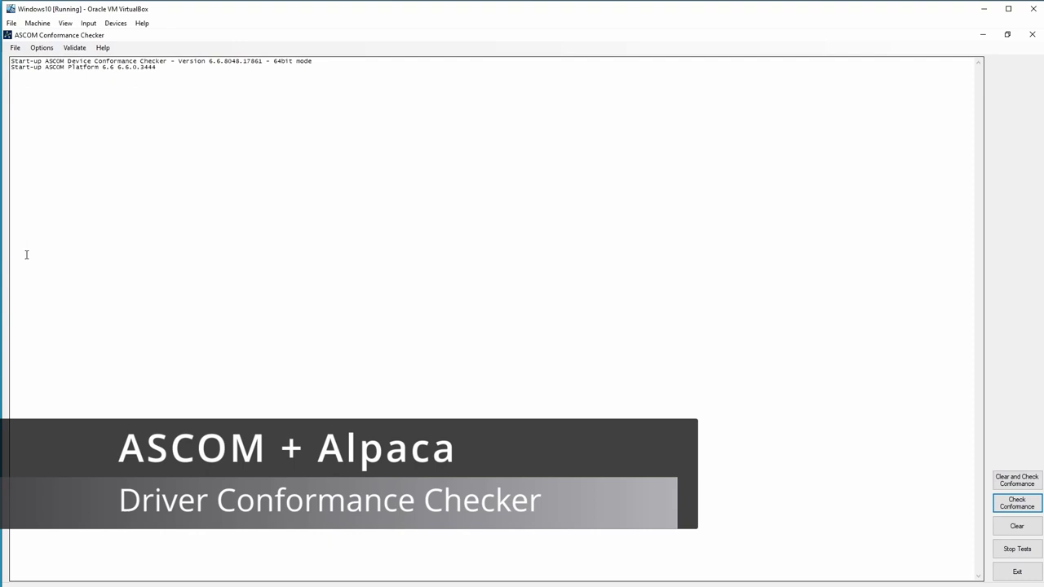
left_click(49, 50)
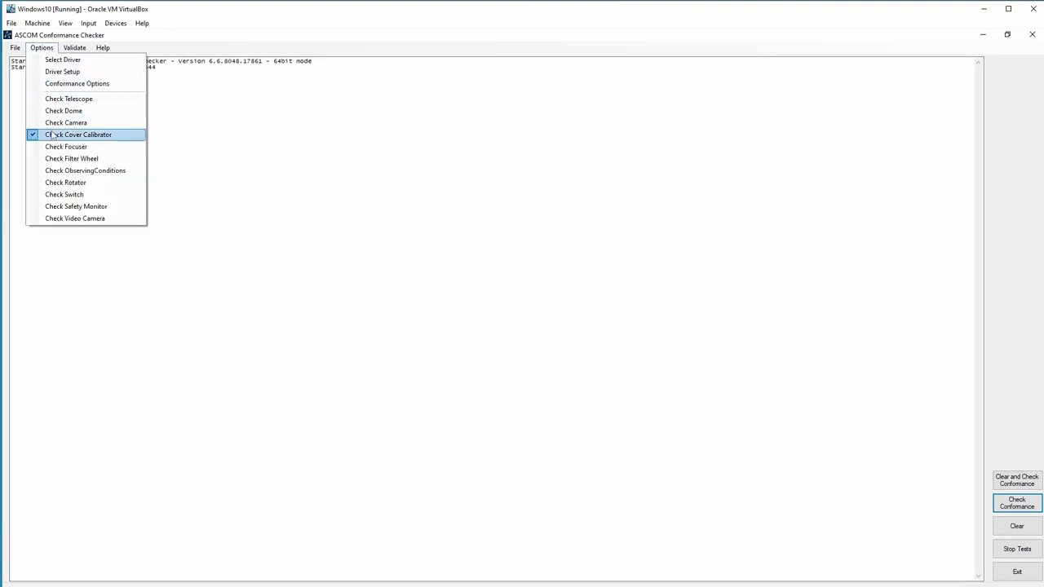
- In the CoverCalibrator Chooser, enable Alpaca discovery and select * NEW ALPACA DEVICE
left_click(72, 60)
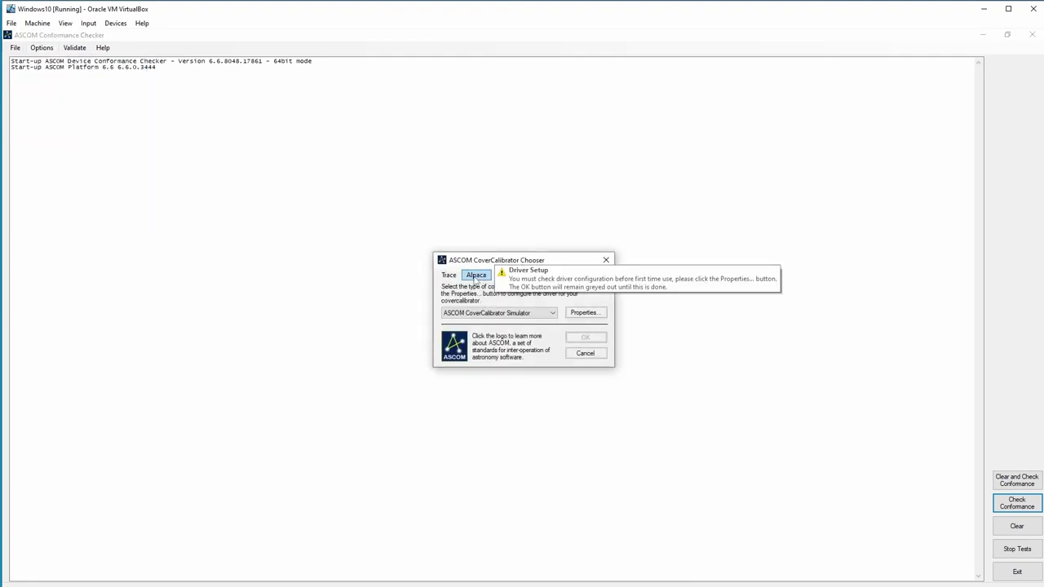
left_click(476, 276)
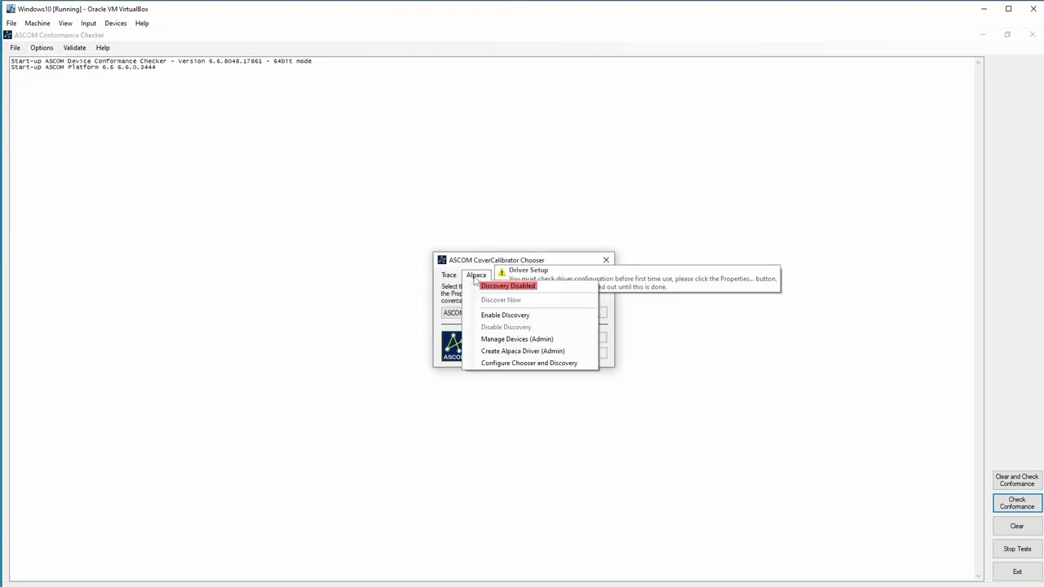
left_click(490, 317)
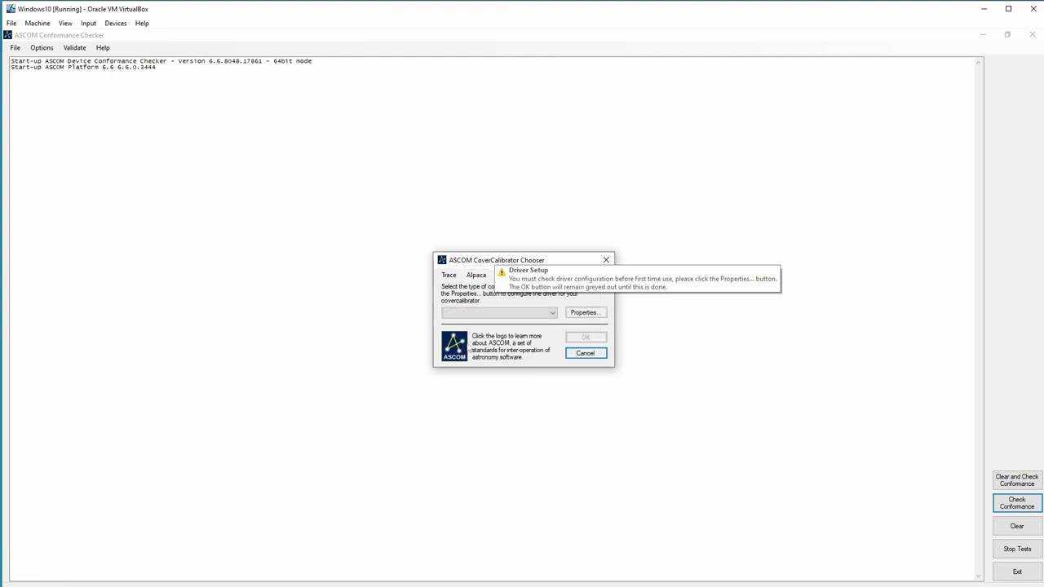
left_click(492, 315)
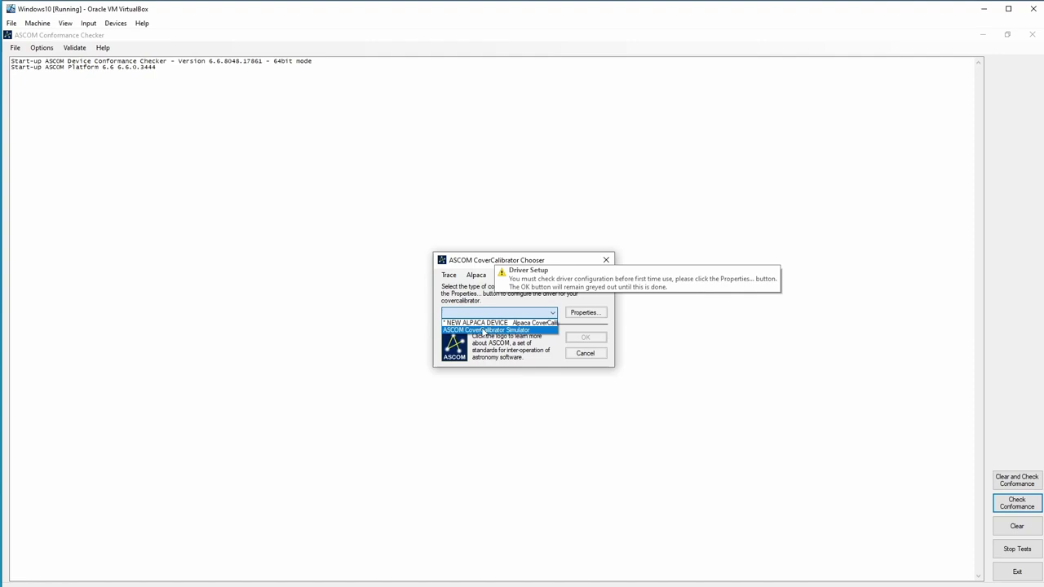
left_click(468, 324)
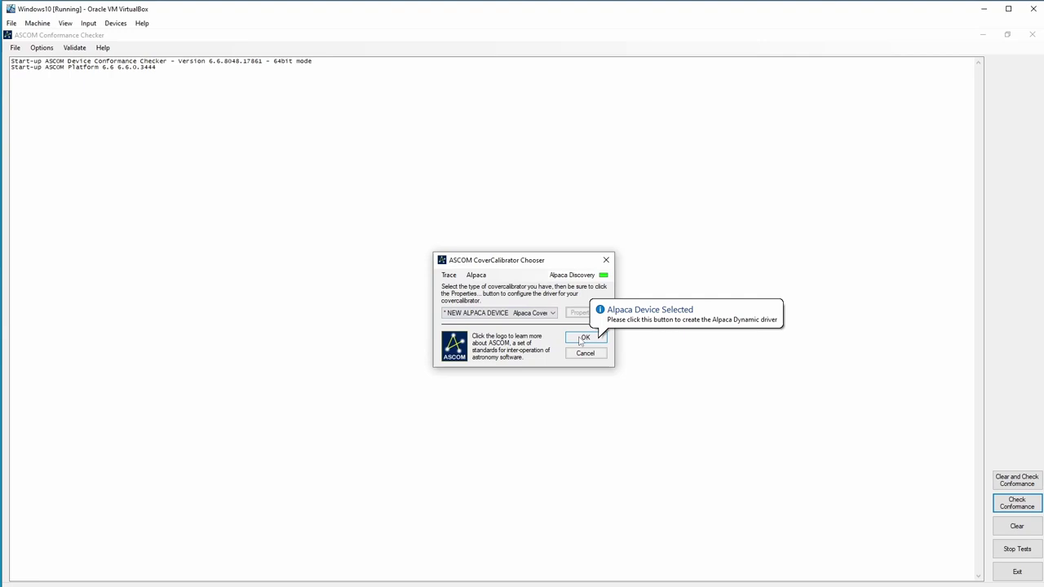
- Create the Alpaca CoverCalibrator Simulator dynamic driver, approving the administrator prompt
left_click(579, 341)
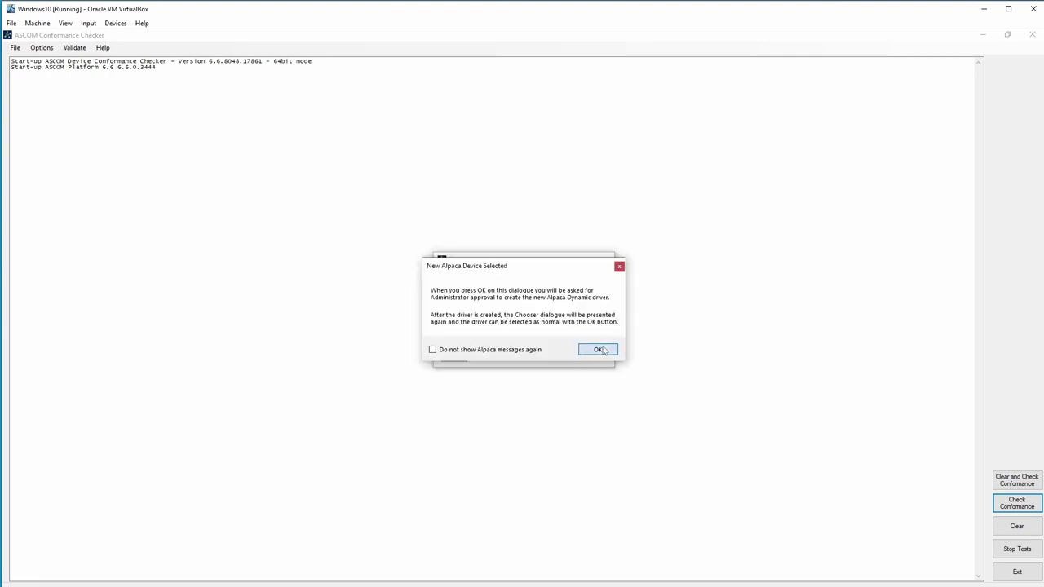
left_click(601, 349)
left_click(466, 389)
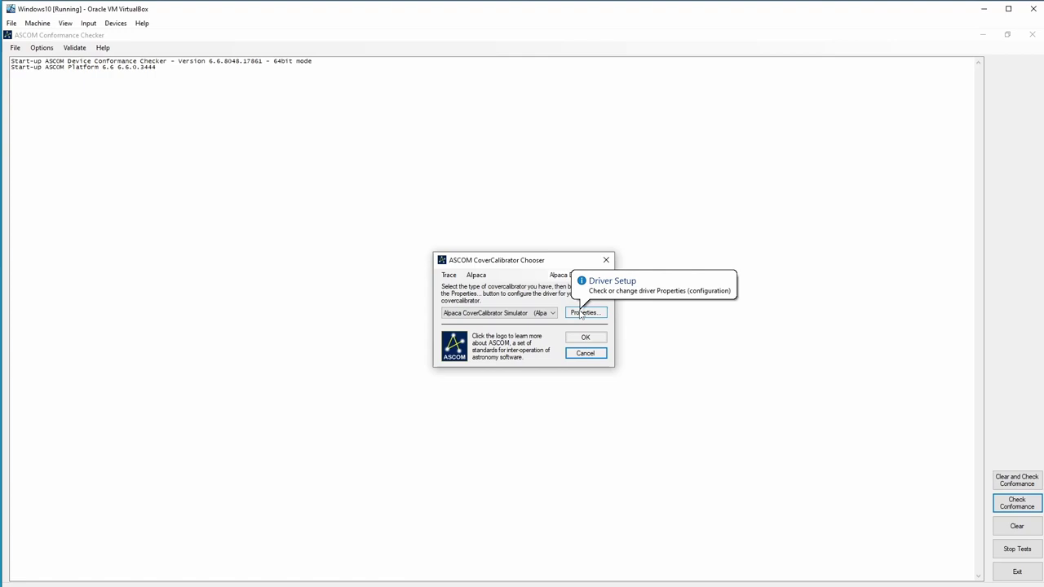
left_click(581, 313)
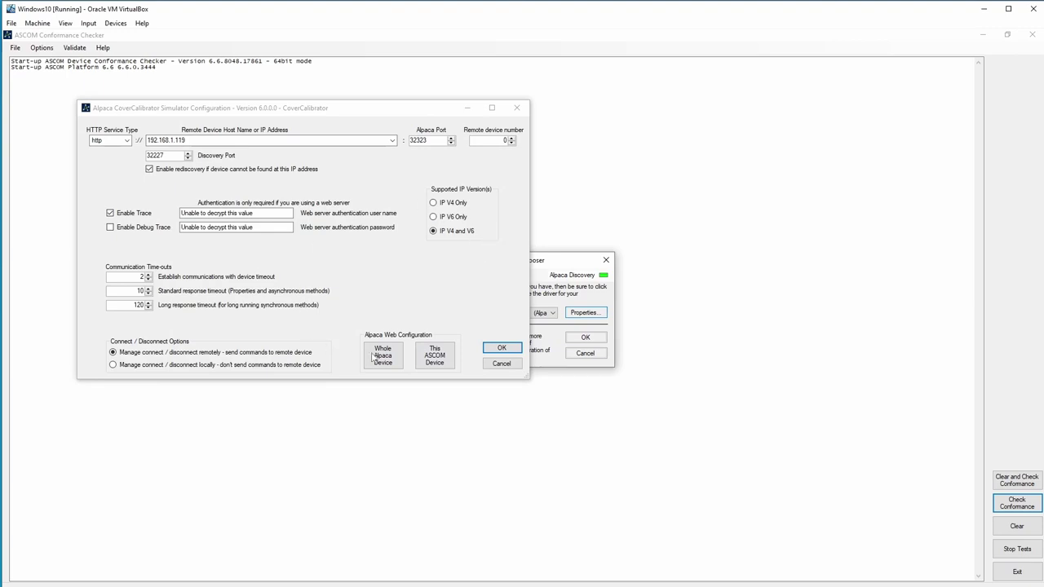
left_click(435, 356)
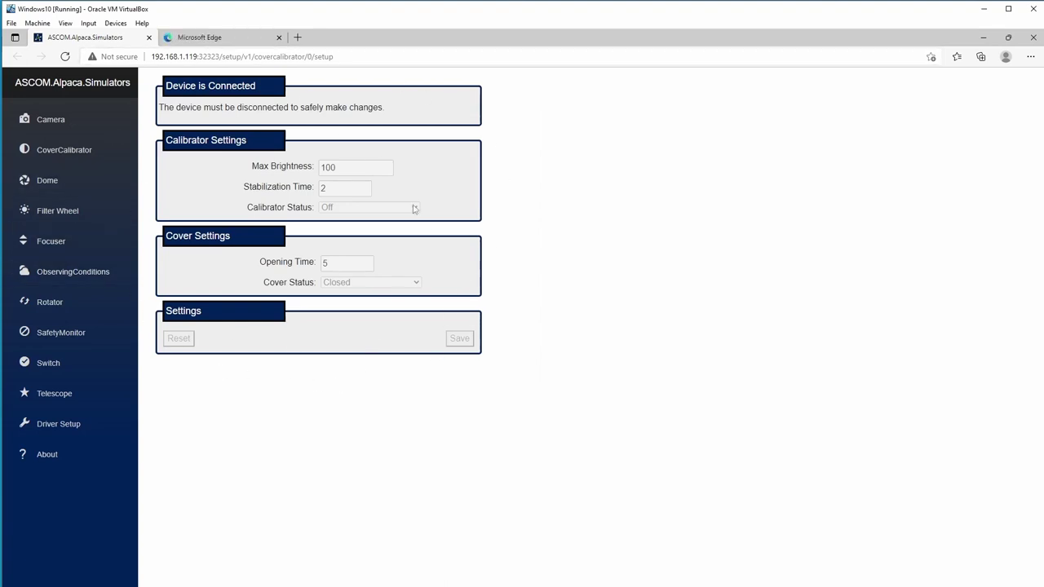
left_click(1034, 39)
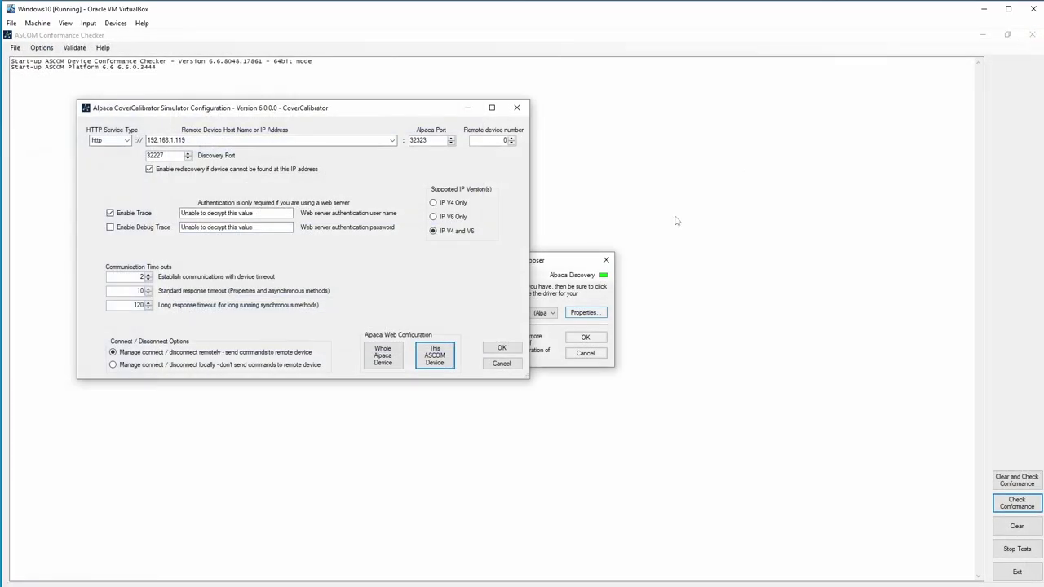
left_click(502, 348)
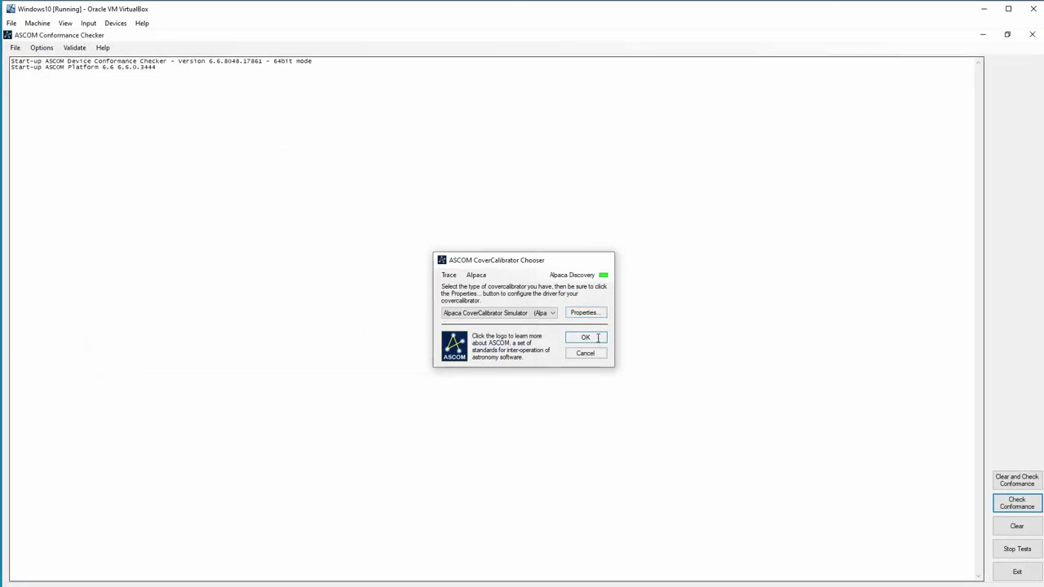
- Confirm the CoverCalibrator driver, run the conformance check, and highlight the passing validation message
left_click(598, 338)
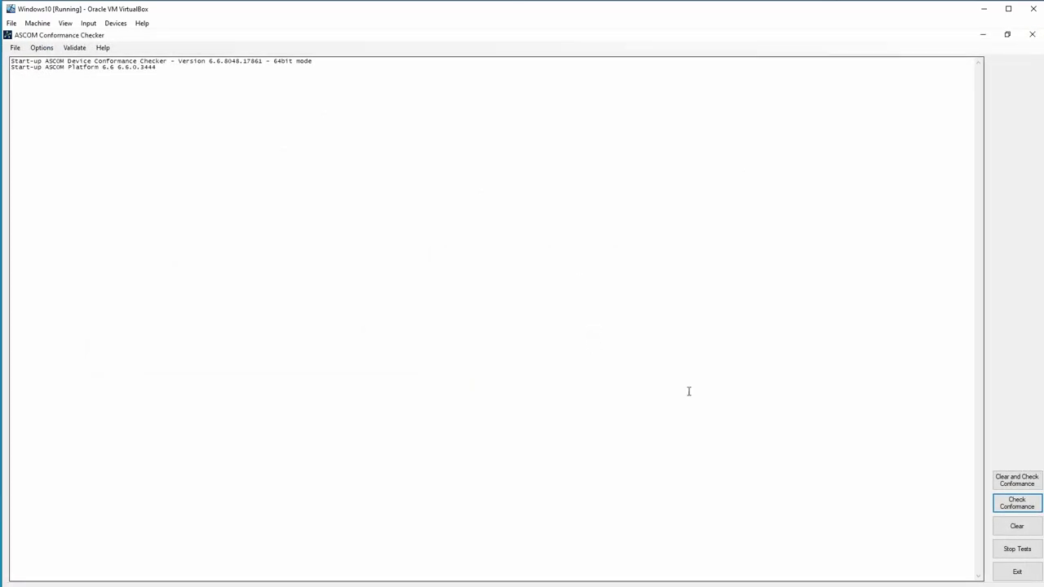
left_click(1011, 505)
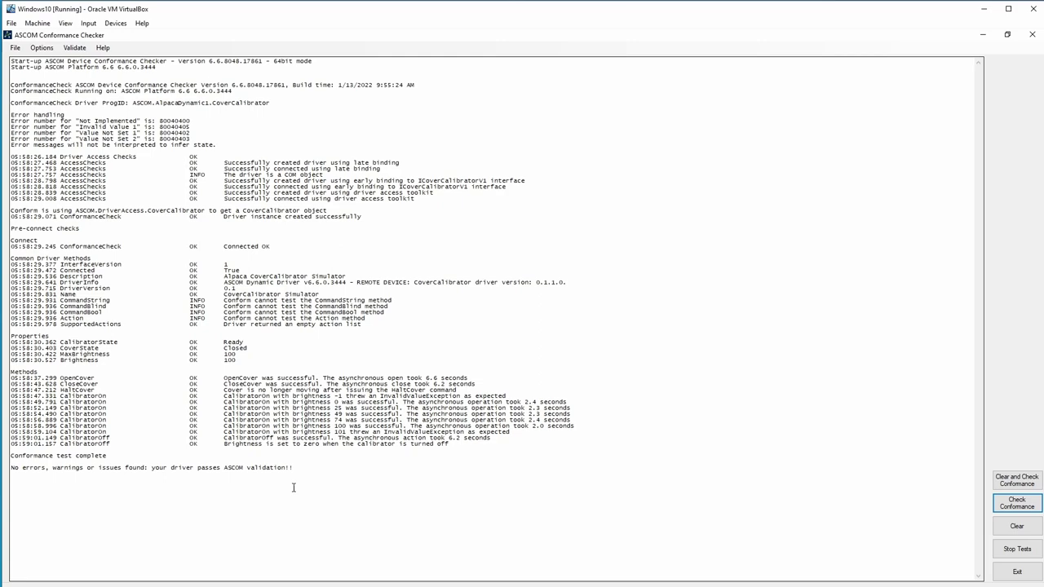
left_click_drag(320, 467, 20, 469)
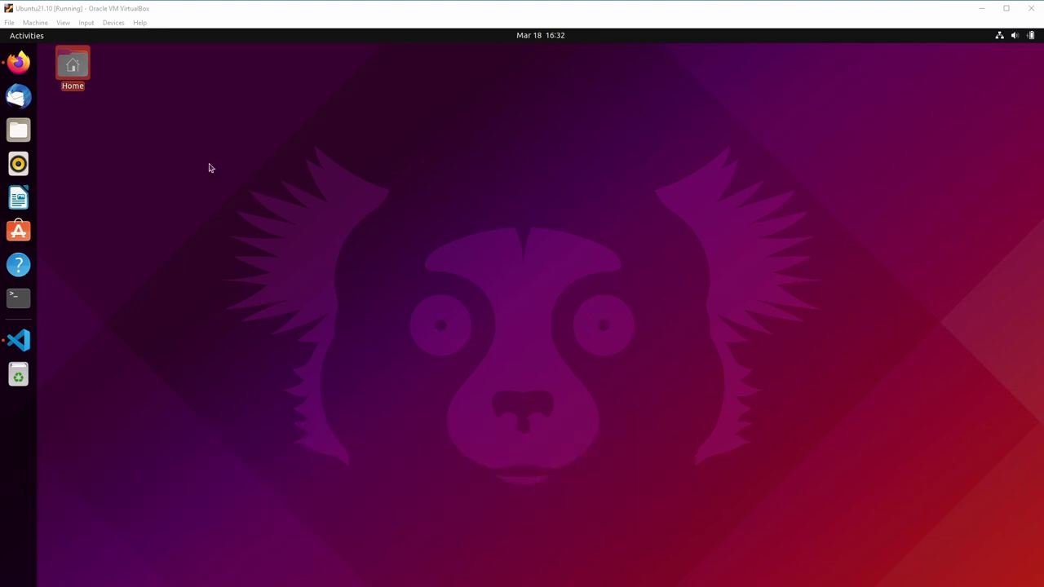
- Bring up Firefox on the simulator's Focuser page and fit it to the right half of the screen
left_click(23, 73)
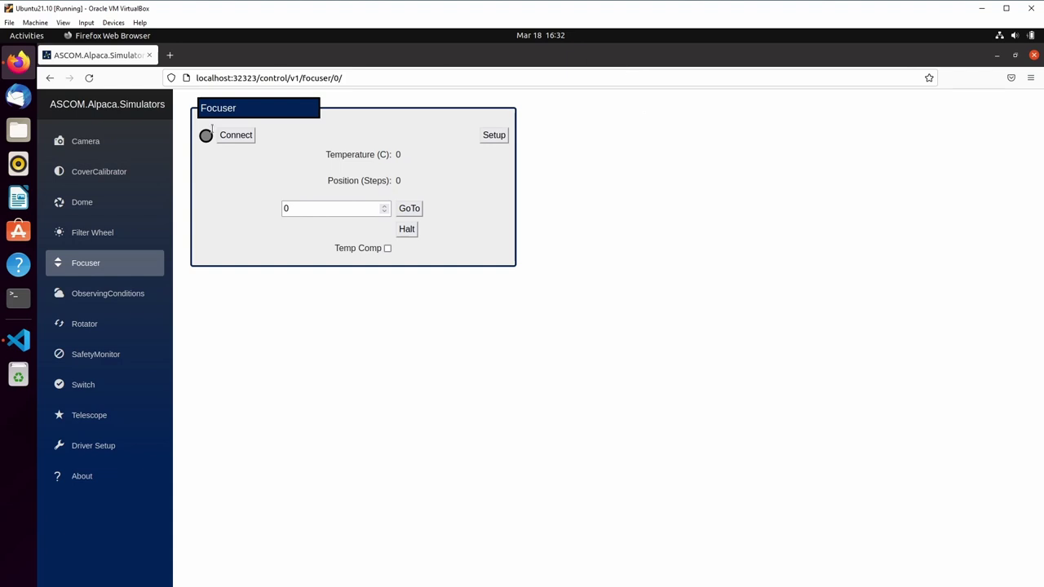
left_click(1014, 55)
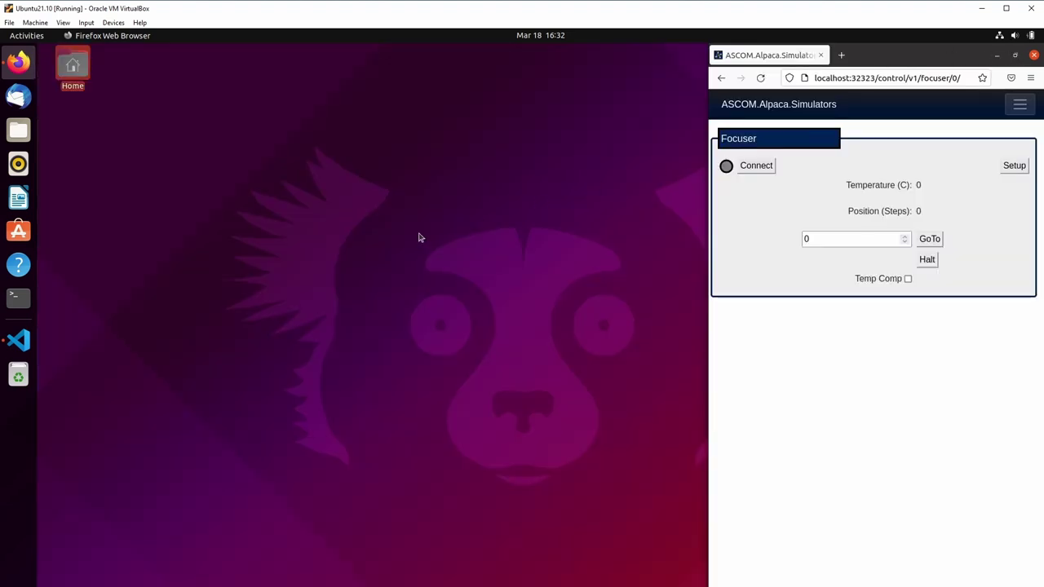
- Bring Visual Studio Code up beside the browser and look through the AlpacaDemo.py script
left_click(19, 341)
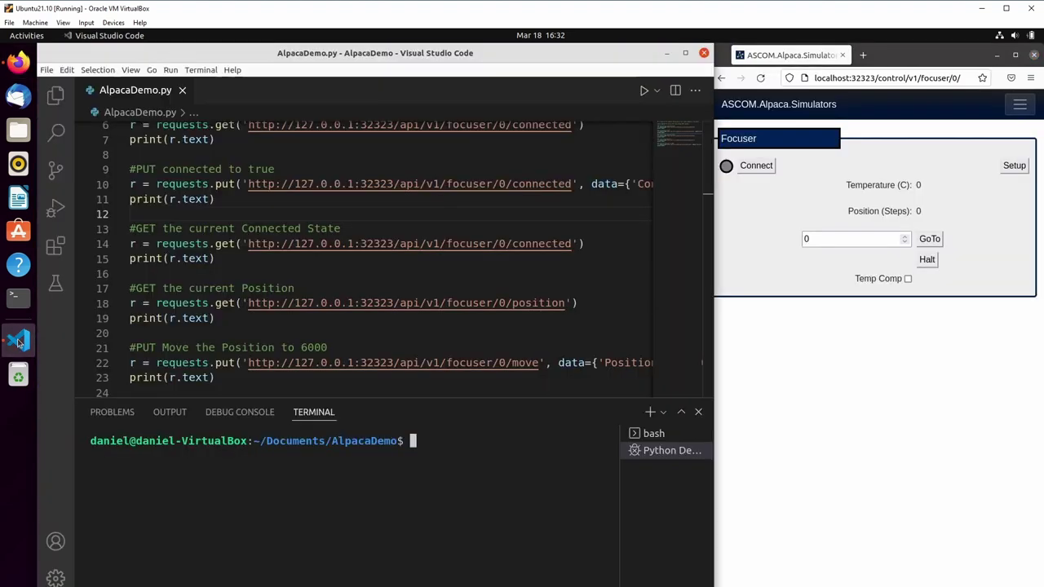
scroll(246, 314, "up", 2)
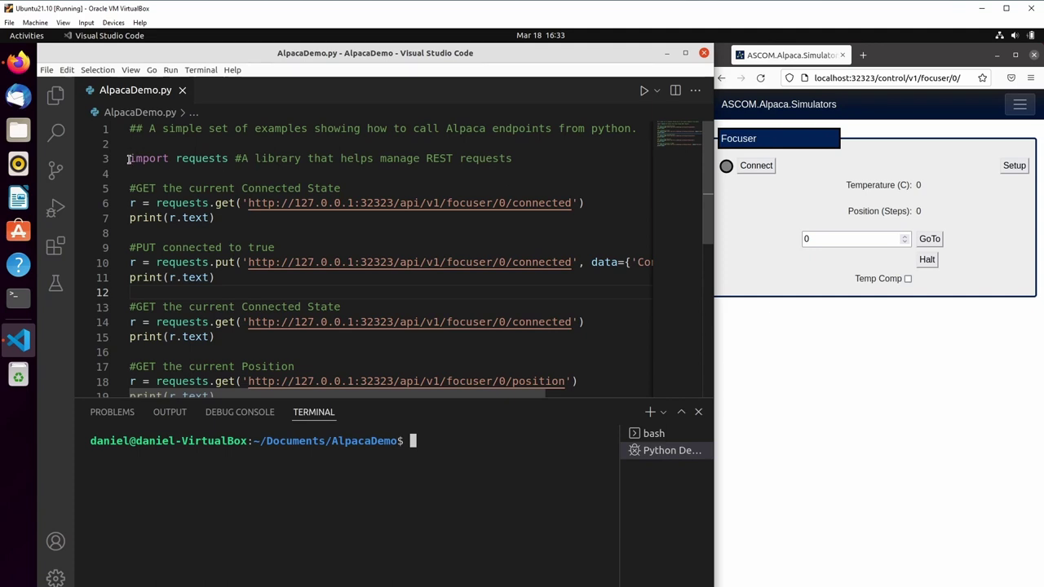
mouse_move(211, 160)
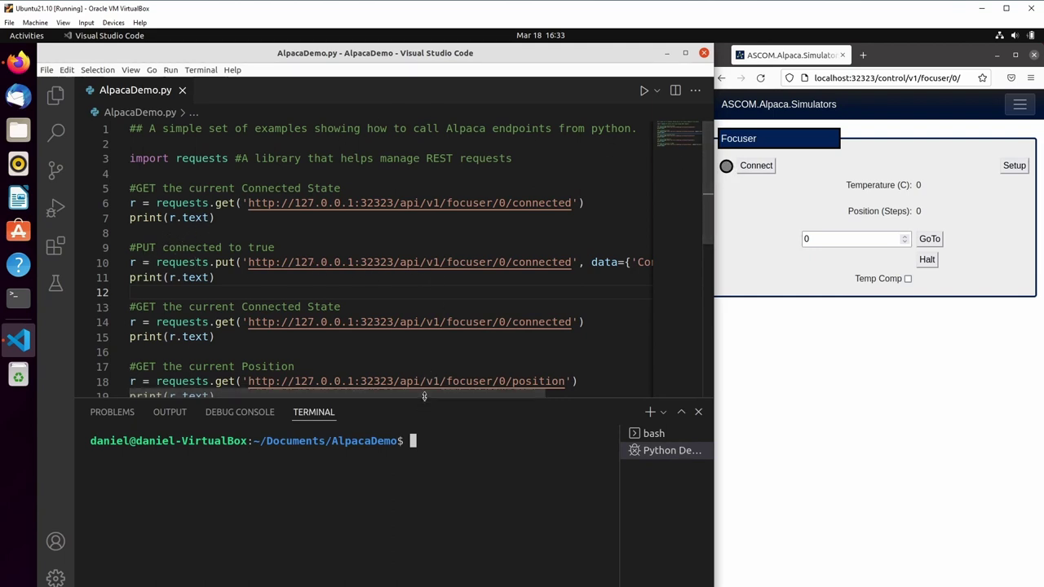
left_click_drag(408, 396, 517, 397)
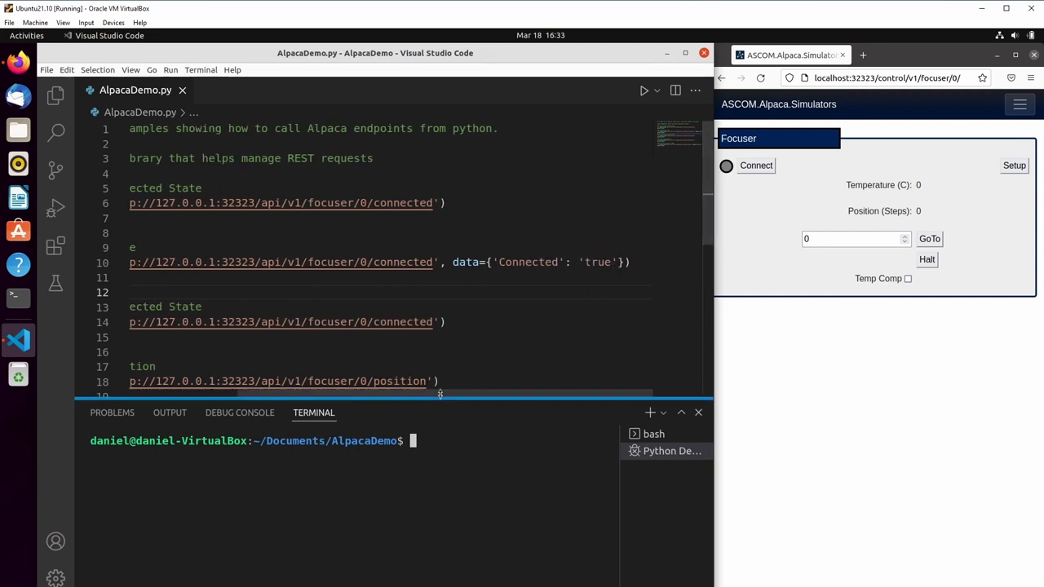
left_click_drag(391, 391, 283, 385)
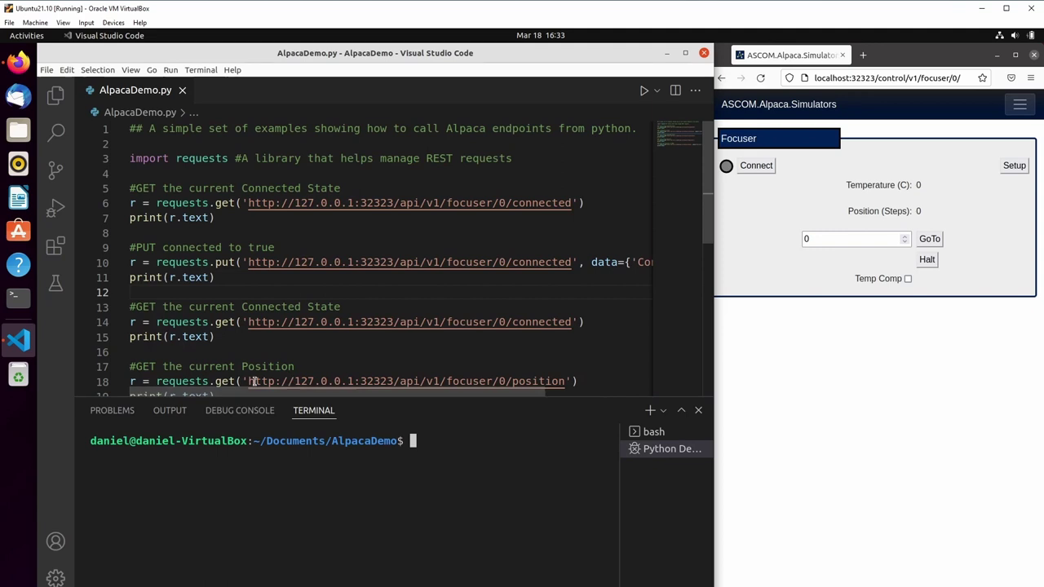
- Place the cursor on empty line 20 and run AlpacaDemo.py with F5
left_click(248, 337)
scroll(249, 337, "down", 2)
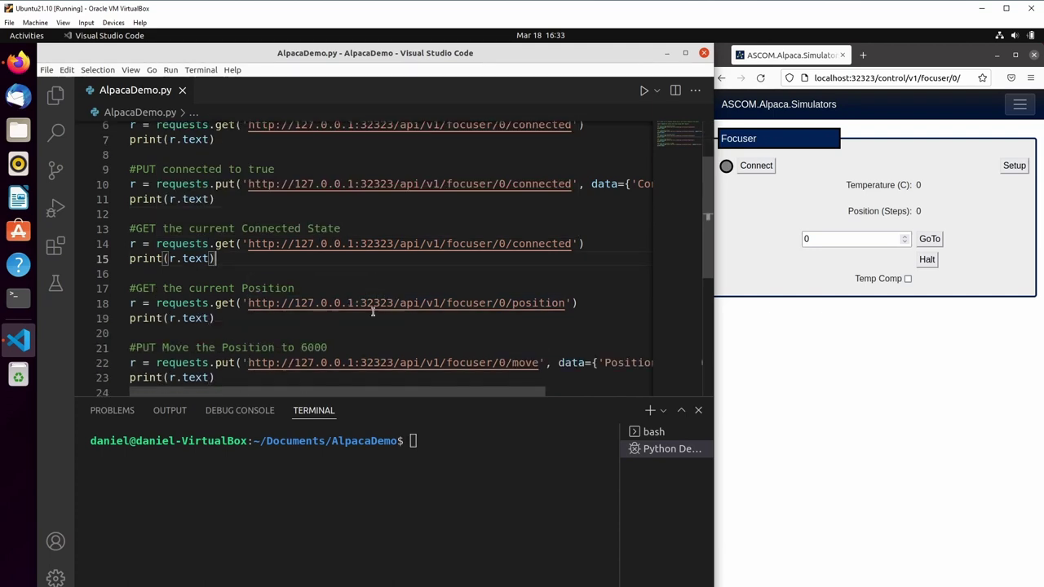
left_click(221, 334)
scroll(204, 334, "down", 1)
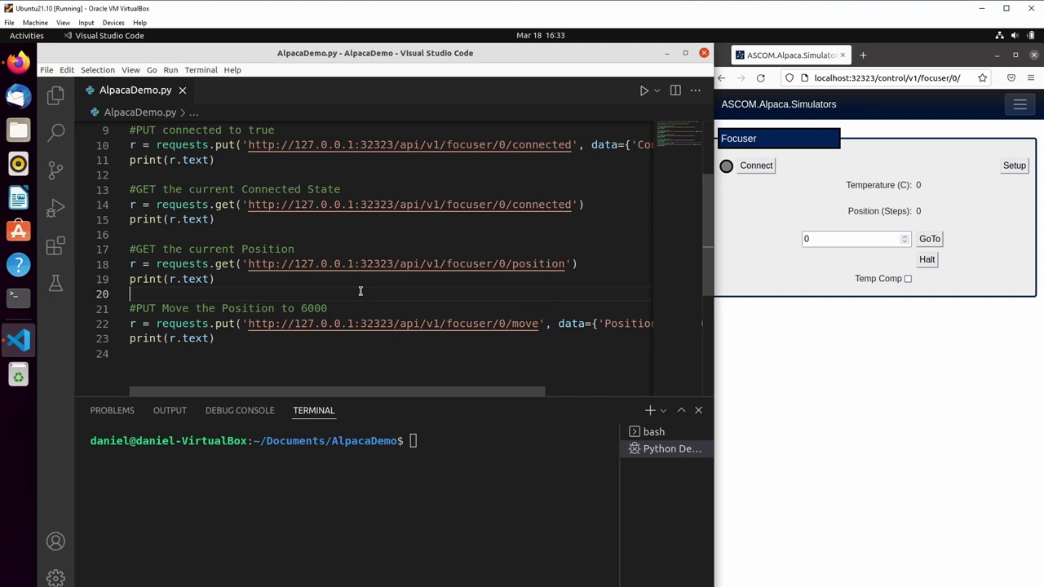
key("F5")
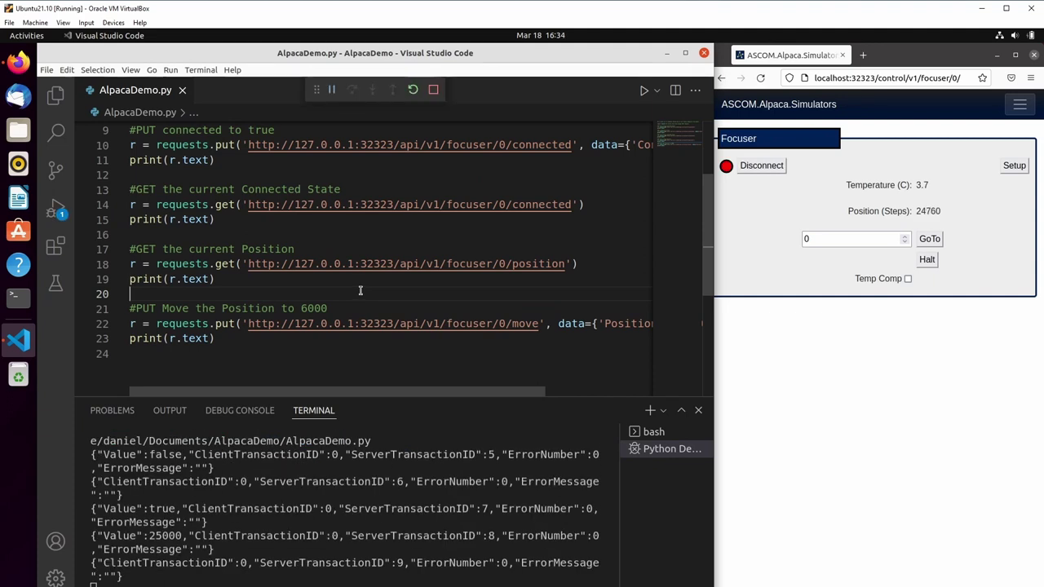